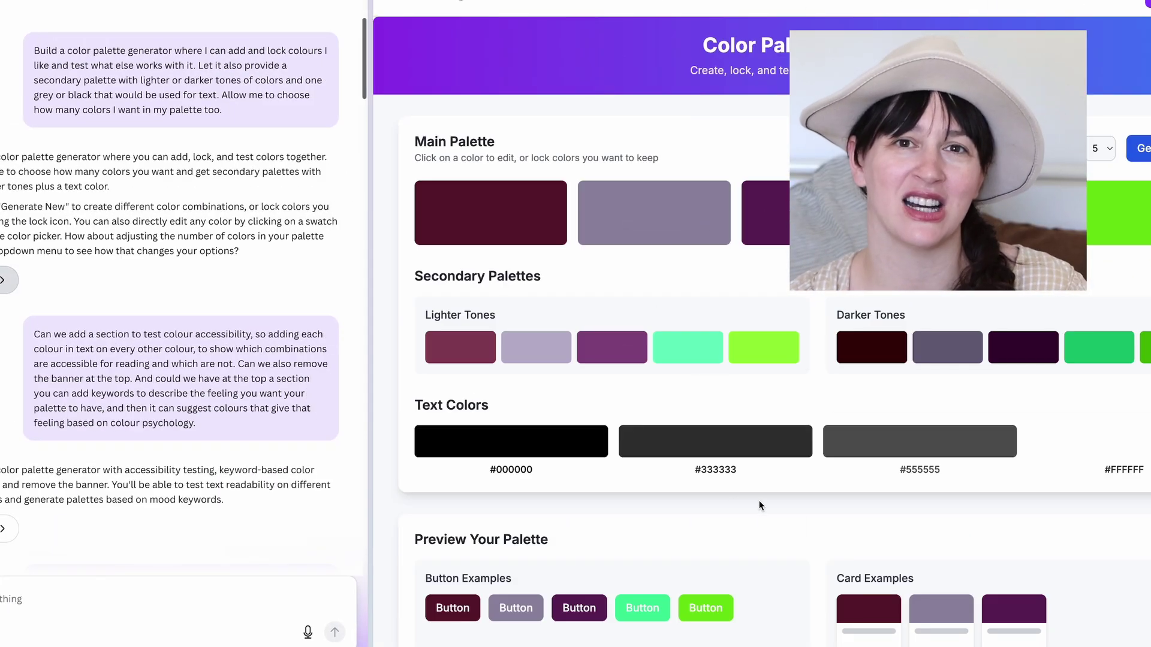
Open version 2 of the palette generator from the chat and look through its colour psychology, accessibility and preview sections
{"action": "scroll", "coordinate": [760, 502], "scroll_direction": "down", "scroll_amount": 4}
{"action": "scroll", "coordinate": [761, 495], "scroll_direction": "up", "scroll_amount": 4}
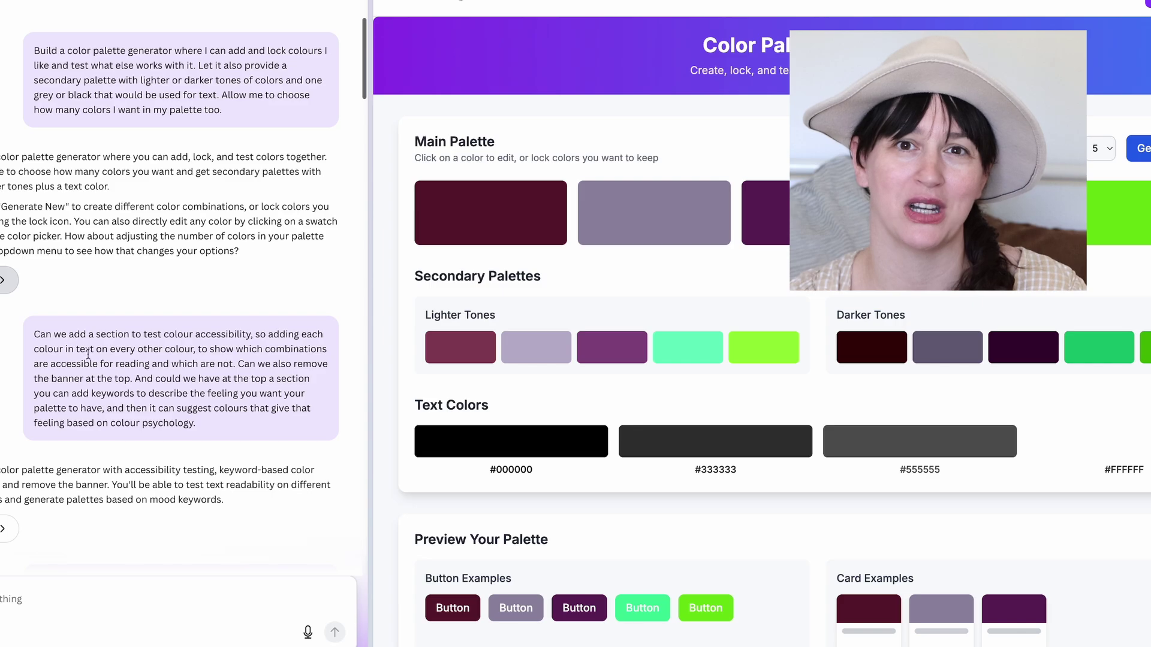
{"action": "scroll", "coordinate": [281, 426], "scroll_direction": "down", "scroll_amount": 4}
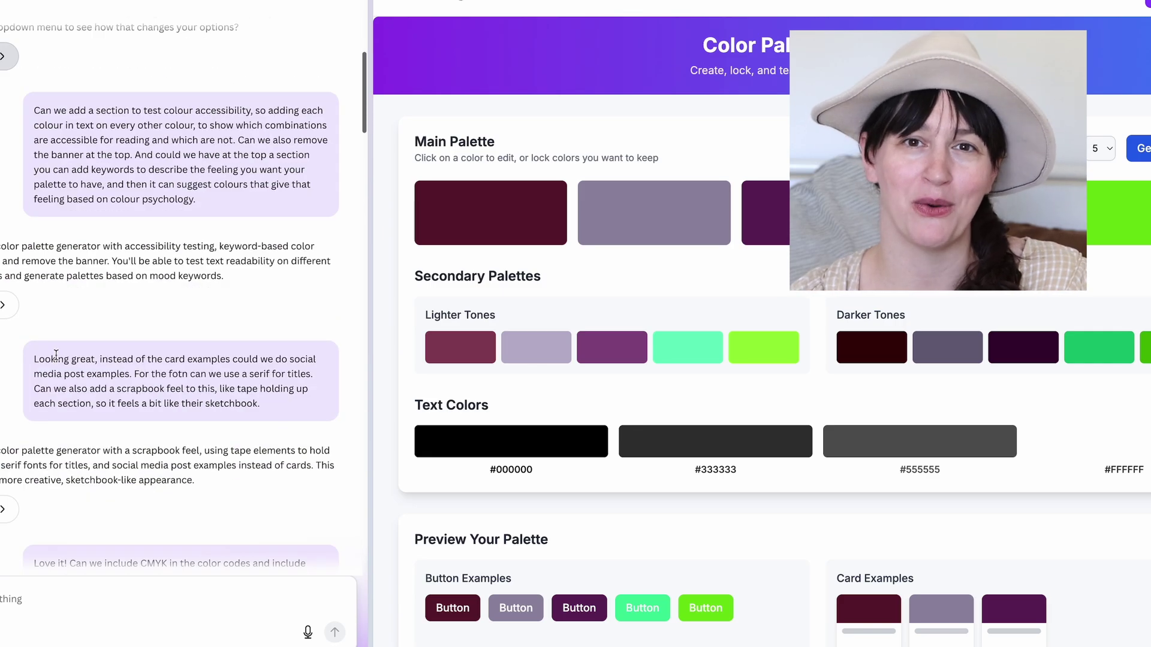
{"action": "left_click", "coordinate": [3, 307]}
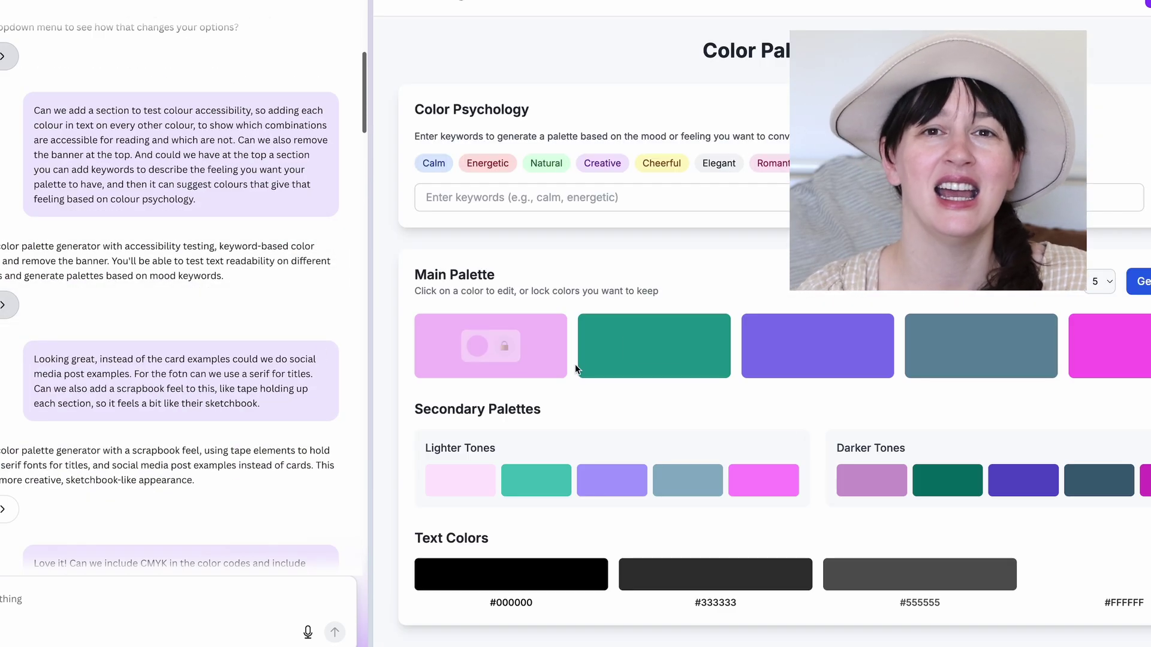
{"action": "scroll", "coordinate": [630, 474], "scroll_direction": "down", "scroll_amount": 10}
{"action": "scroll", "coordinate": [630, 472], "scroll_direction": "up", "scroll_amount": 10}
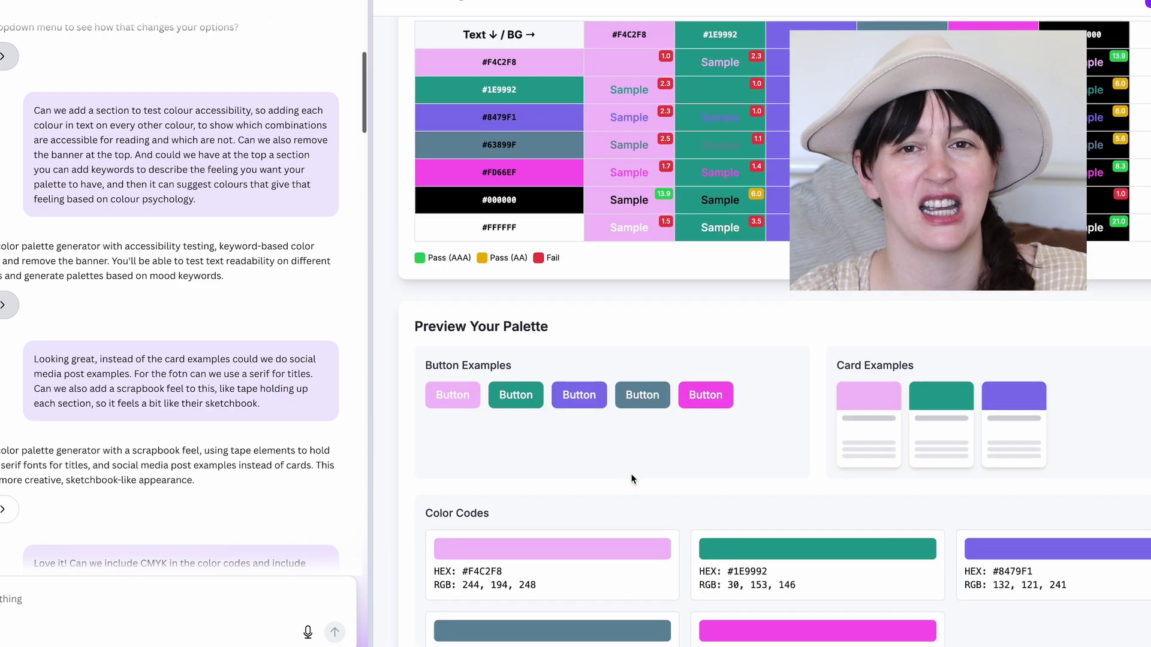
Open version 3 from the chat and look through its scrapbook-style layout, serif titles and social media post examples
{"action": "scroll", "coordinate": [180, 300], "scroll_direction": "down", "scroll_amount": 4}
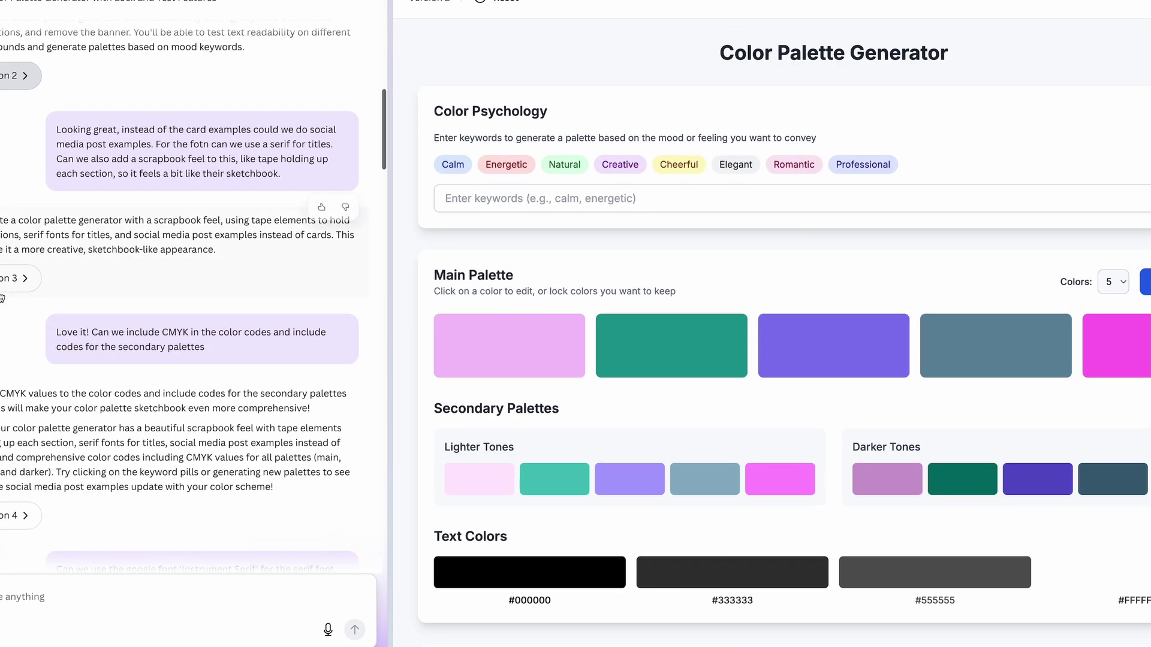
{"action": "left_click", "coordinate": [5, 279]}
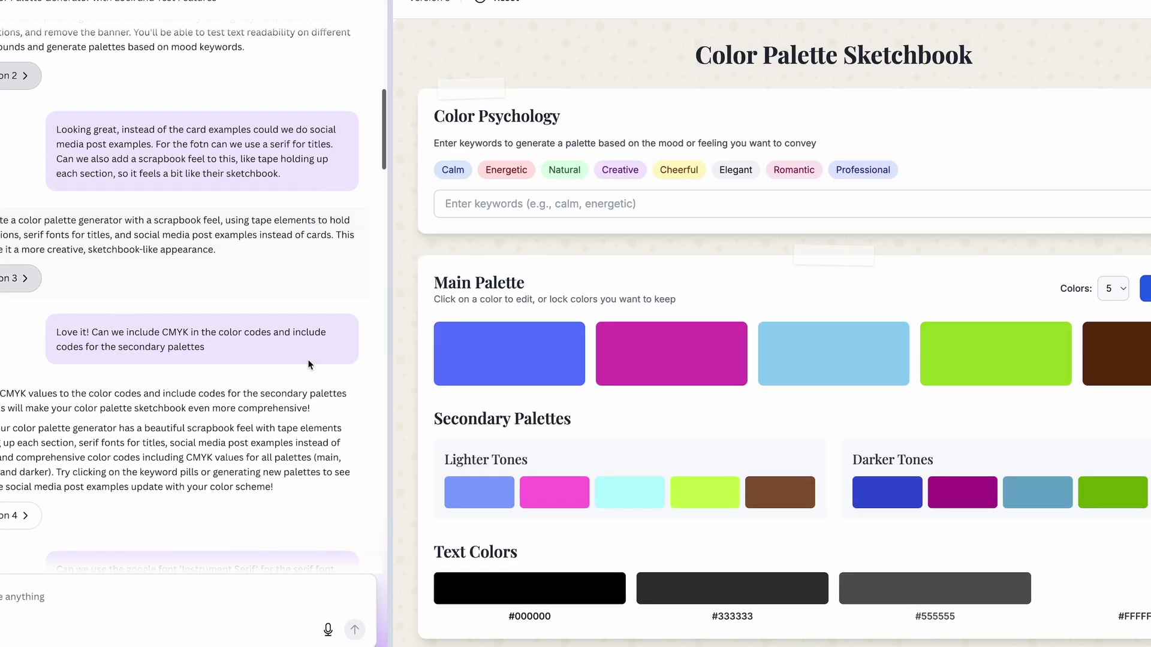
{"action": "scroll", "coordinate": [399, 416], "scroll_direction": "down", "scroll_amount": 10}
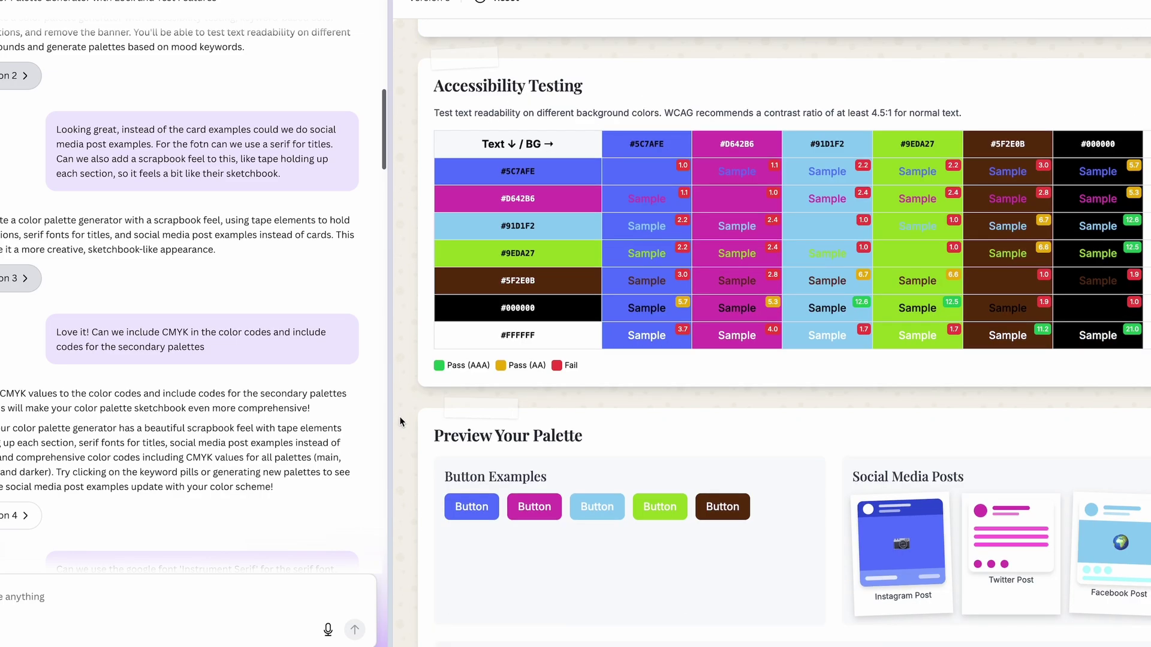
{"action": "scroll", "coordinate": [399, 416], "scroll_direction": "up", "scroll_amount": 10}
Open version 4 from the chat and examine the CMYK colour codes for the main, lighter and darker palettes
{"action": "scroll", "coordinate": [308, 385], "scroll_direction": "down", "scroll_amount": 7}
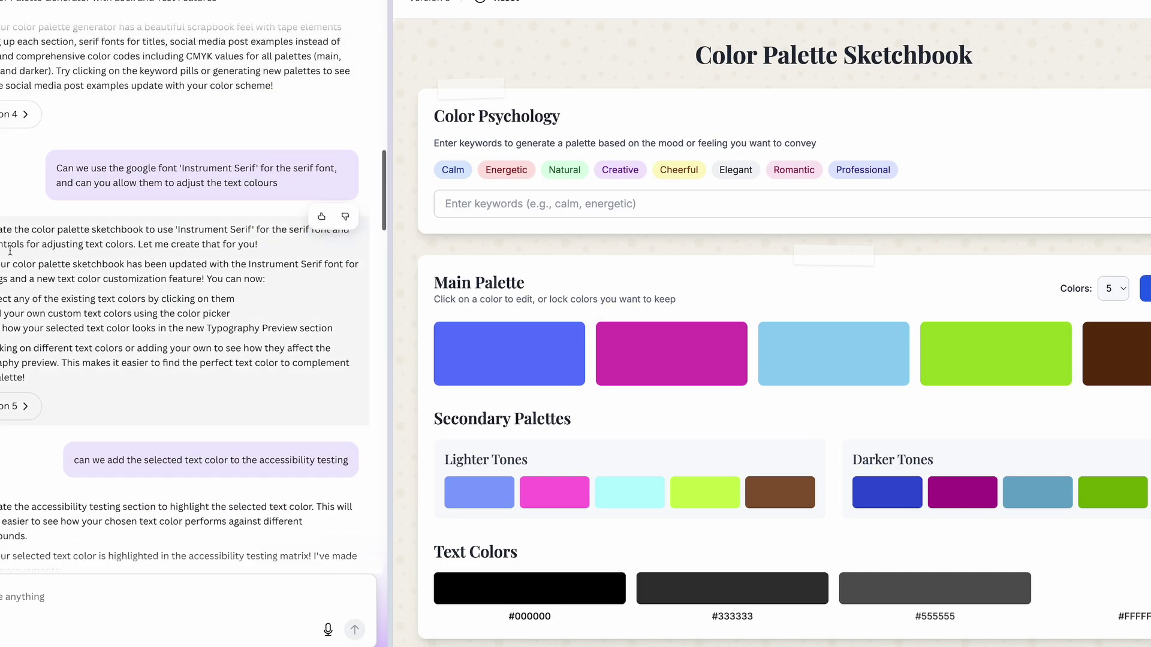
{"action": "scroll", "coordinate": [8, 157], "scroll_direction": "up", "scroll_amount": 4}
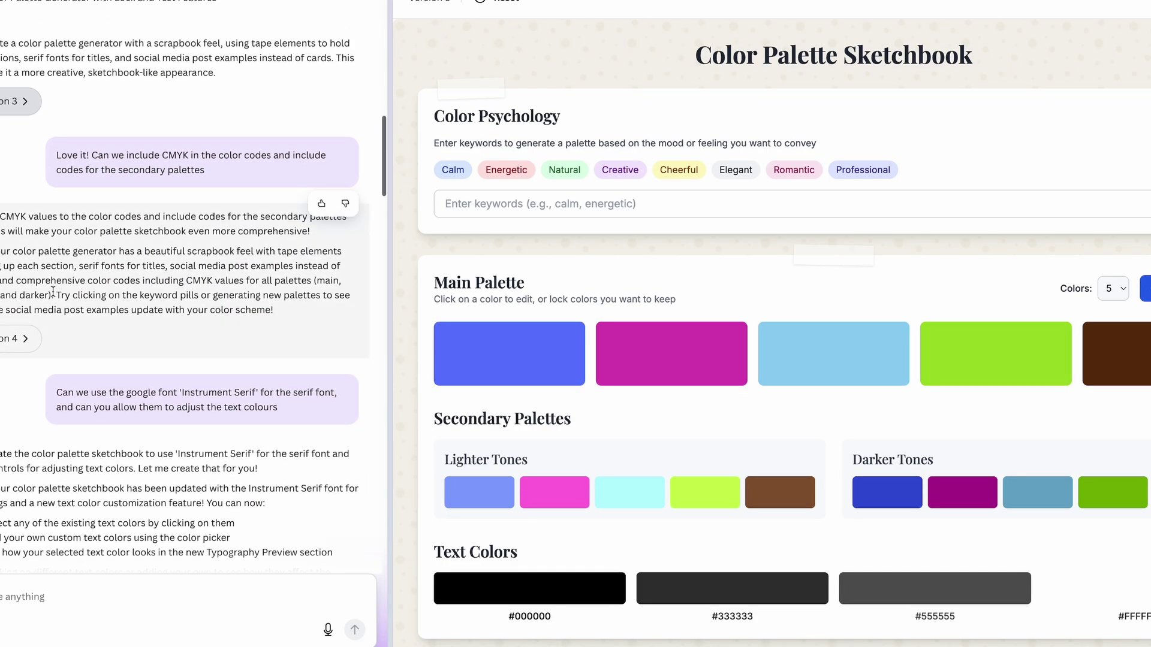
{"action": "left_click", "coordinate": [15, 338]}
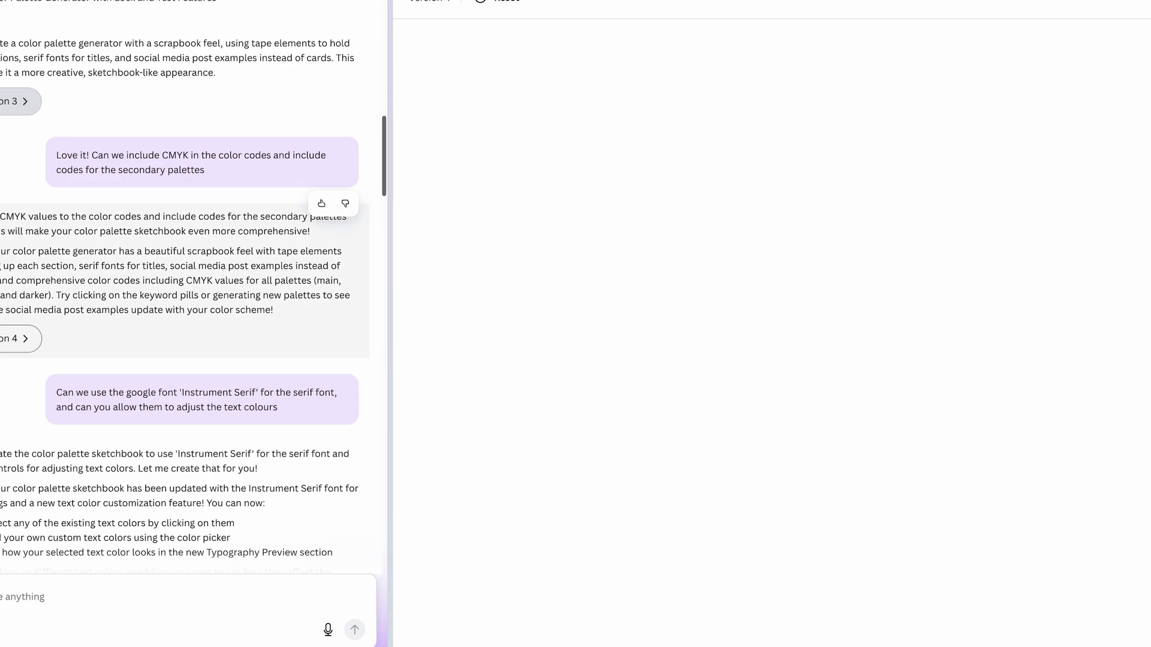
{"action": "scroll", "coordinate": [656, 401], "scroll_direction": "down", "scroll_amount": 20}
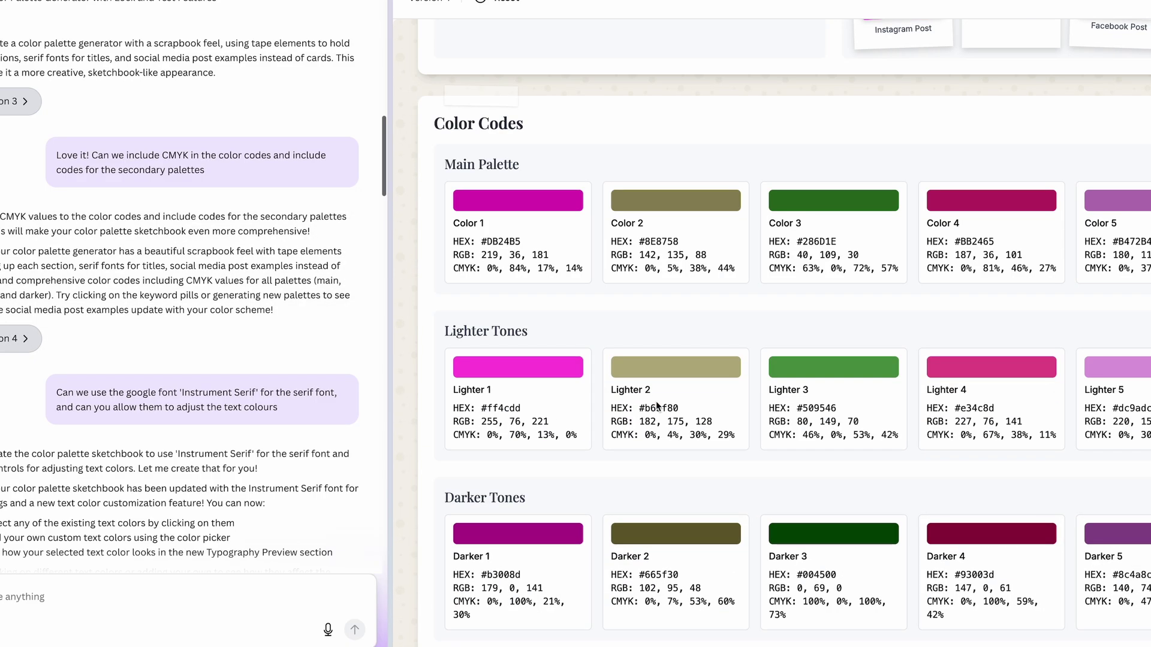
Open version 5, made with the 'Instrument Serif' font and adjustable text colours, and look through the page
{"action": "scroll", "coordinate": [150, 234], "scroll_direction": "down", "scroll_amount": 4}
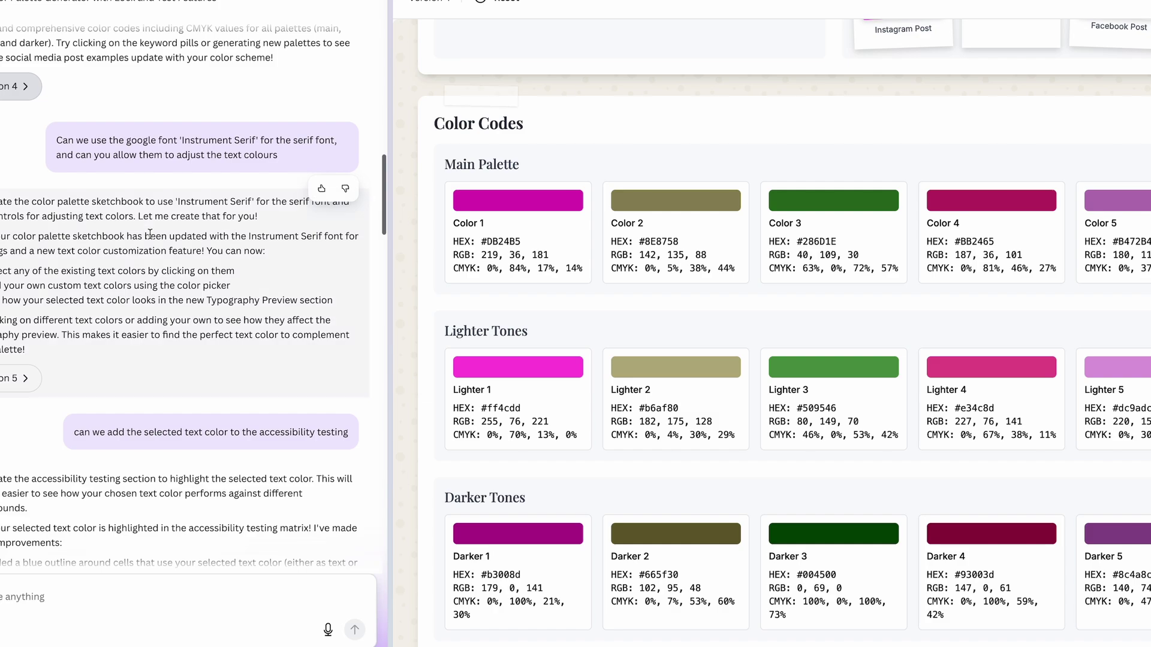
{"action": "scroll", "coordinate": [151, 237], "scroll_direction": "down", "scroll_amount": 2}
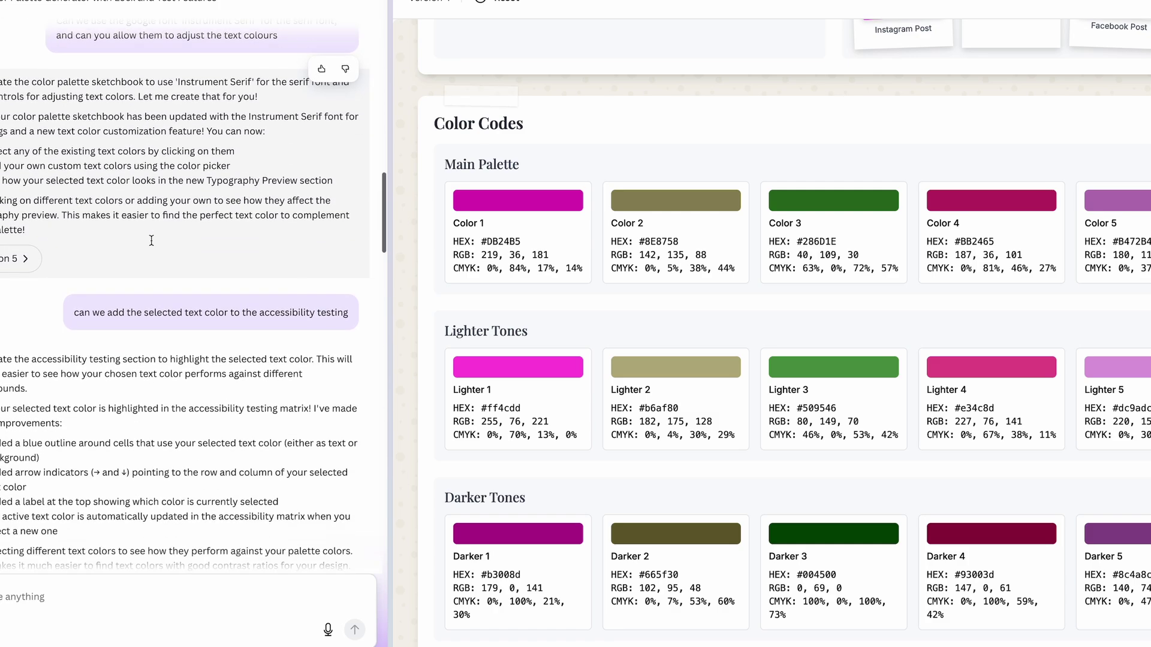
{"action": "left_click", "coordinate": [18, 259]}
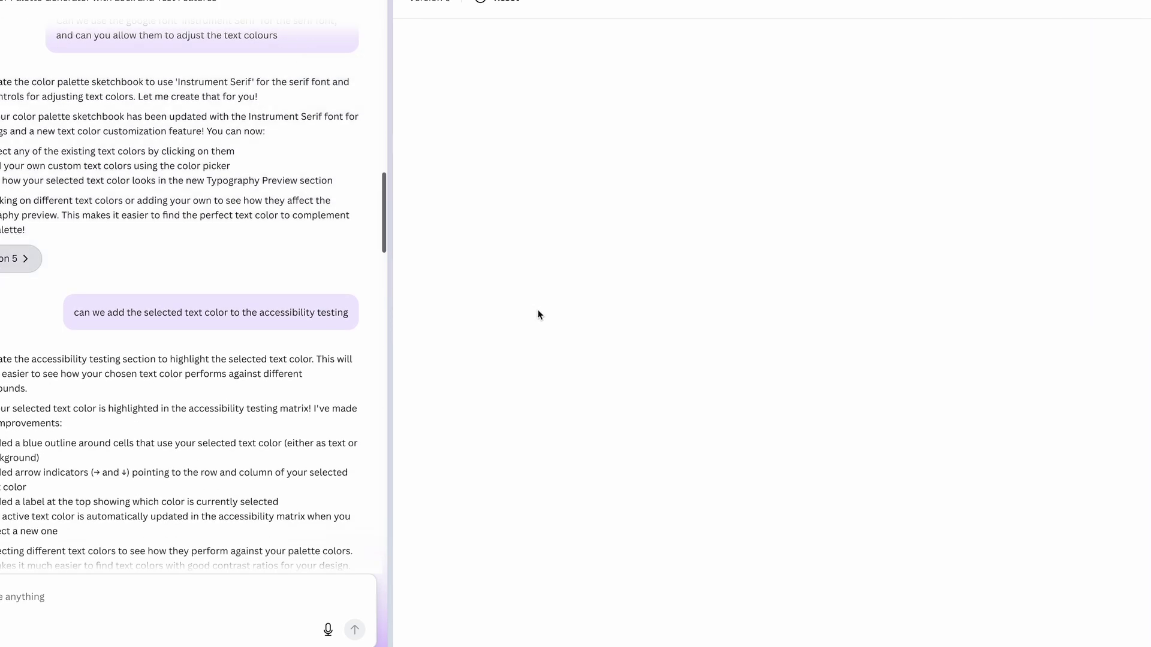
{"action": "scroll", "coordinate": [538, 309], "scroll_direction": "down", "scroll_amount": 10}
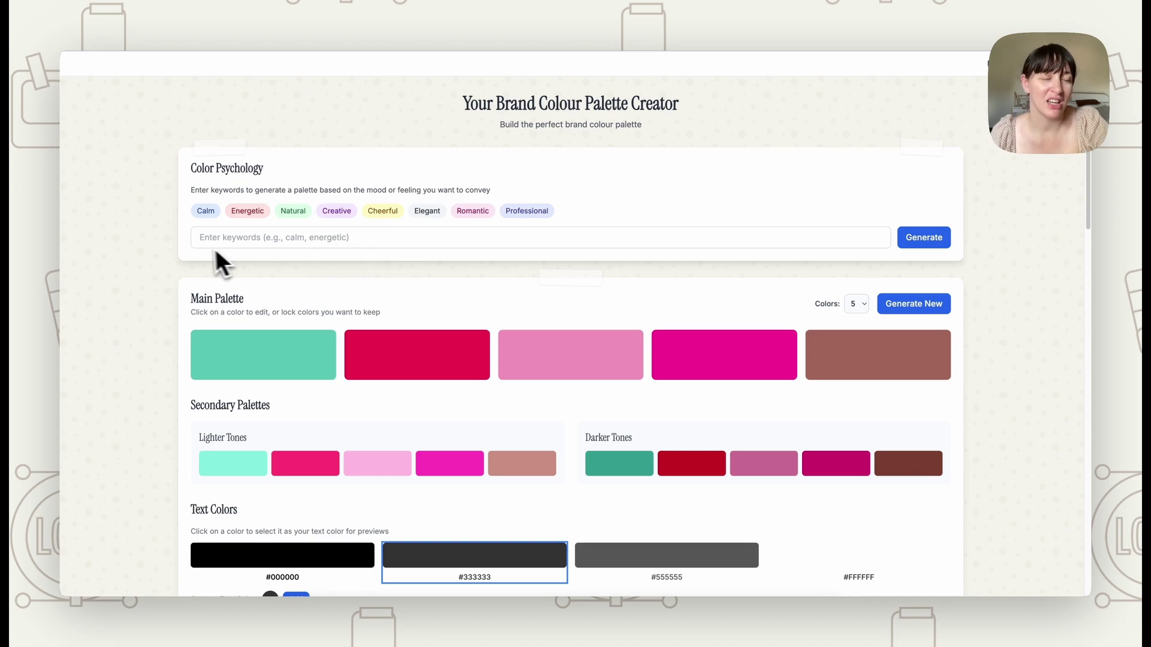
Generate a main palette from the suggested Calm keyword
{"action": "left_click", "coordinate": [207, 213]}
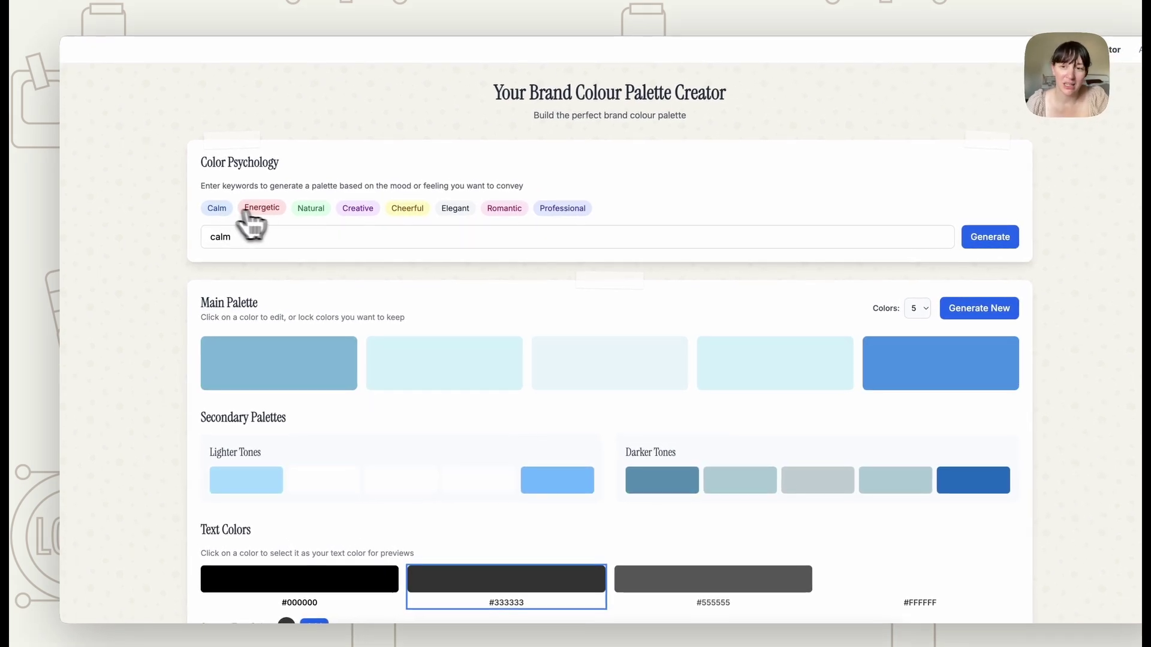
{"action": "mouse_move", "coordinate": [239, 365]}
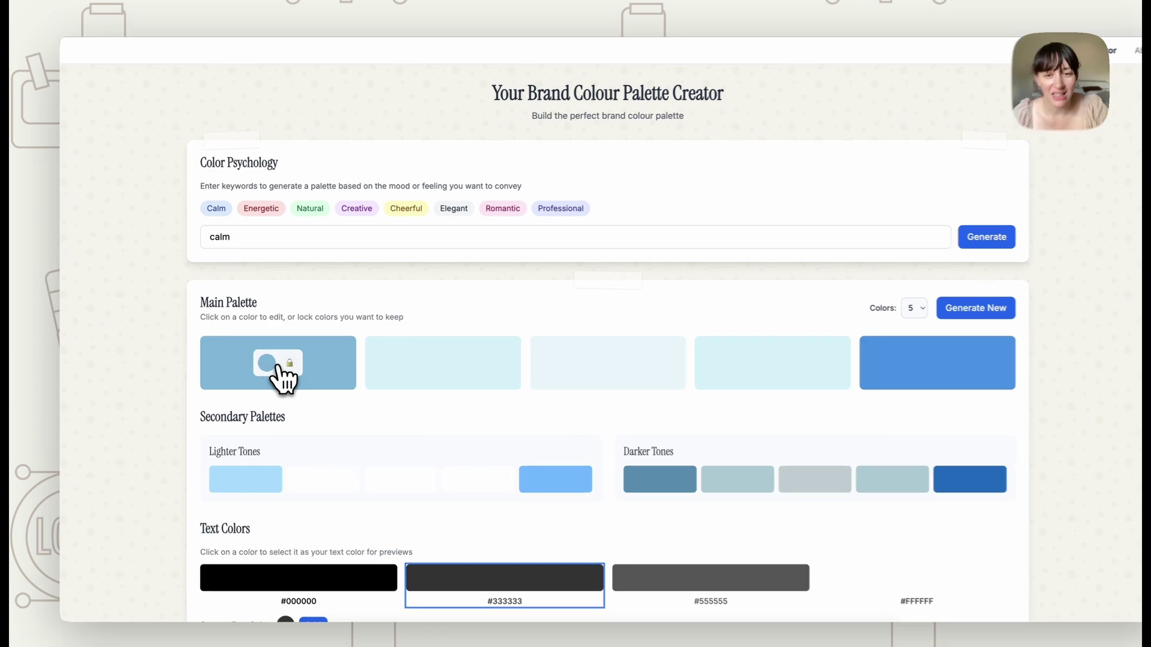
{"action": "mouse_move", "coordinate": [736, 377]}
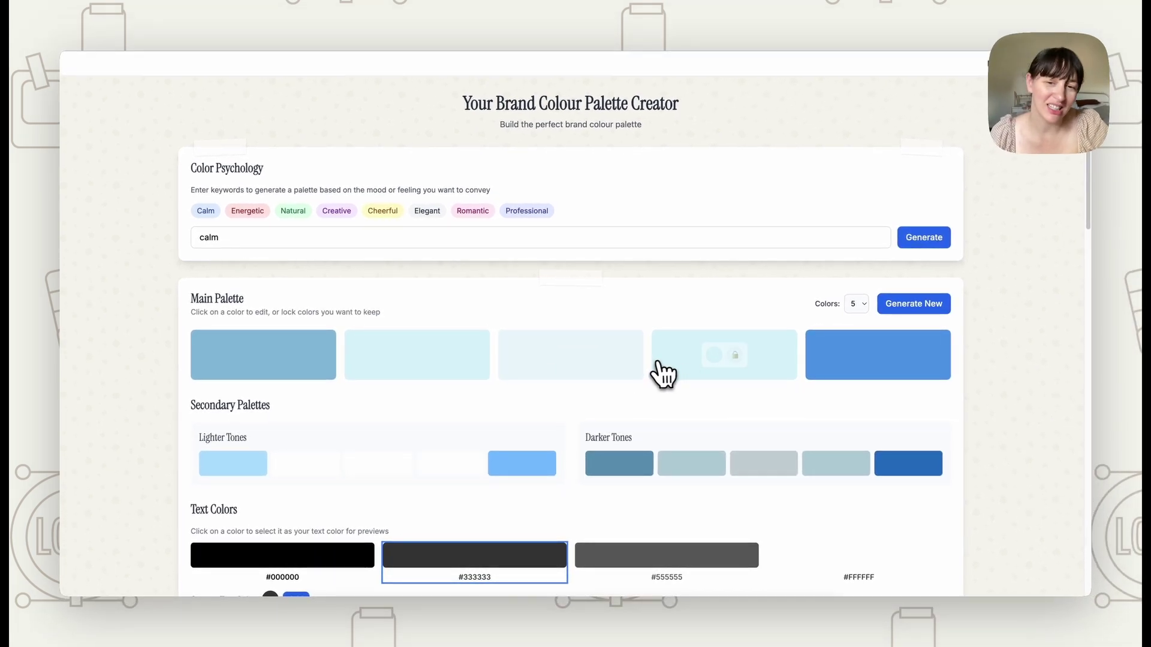
Change the third main palette colour to a slightly darker grey-blue tone and lock it
{"action": "mouse_move", "coordinate": [629, 372]}
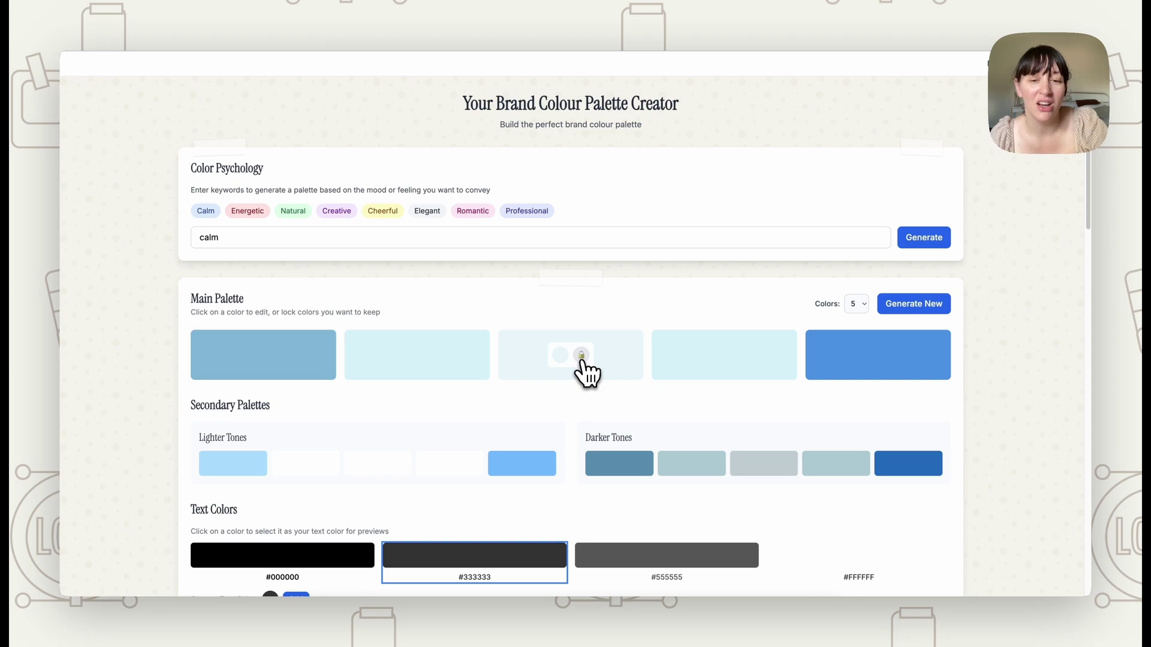
{"action": "left_click", "coordinate": [561, 356]}
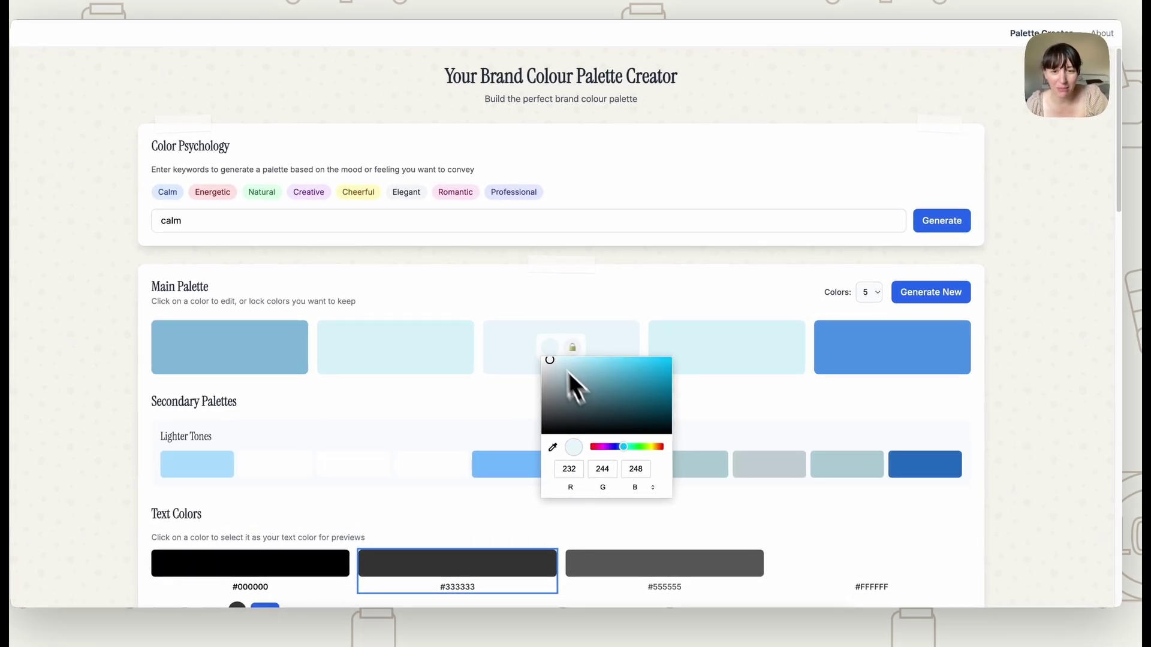
{"action": "left_click", "coordinate": [549, 366]}
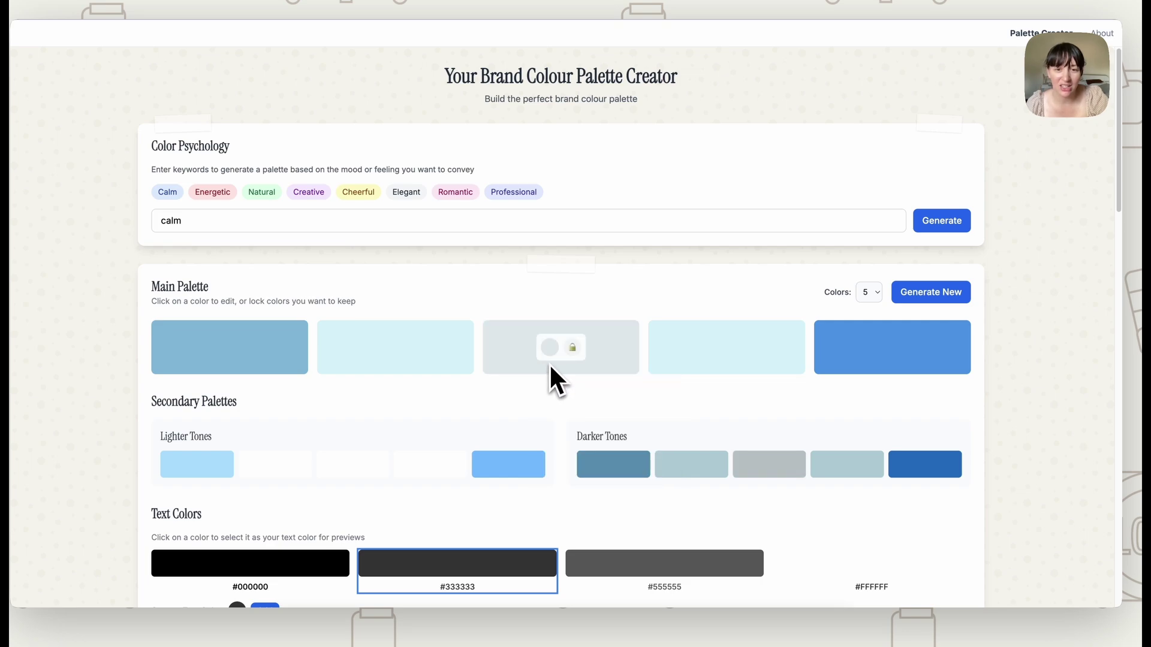
{"action": "left_click", "coordinate": [573, 353]}
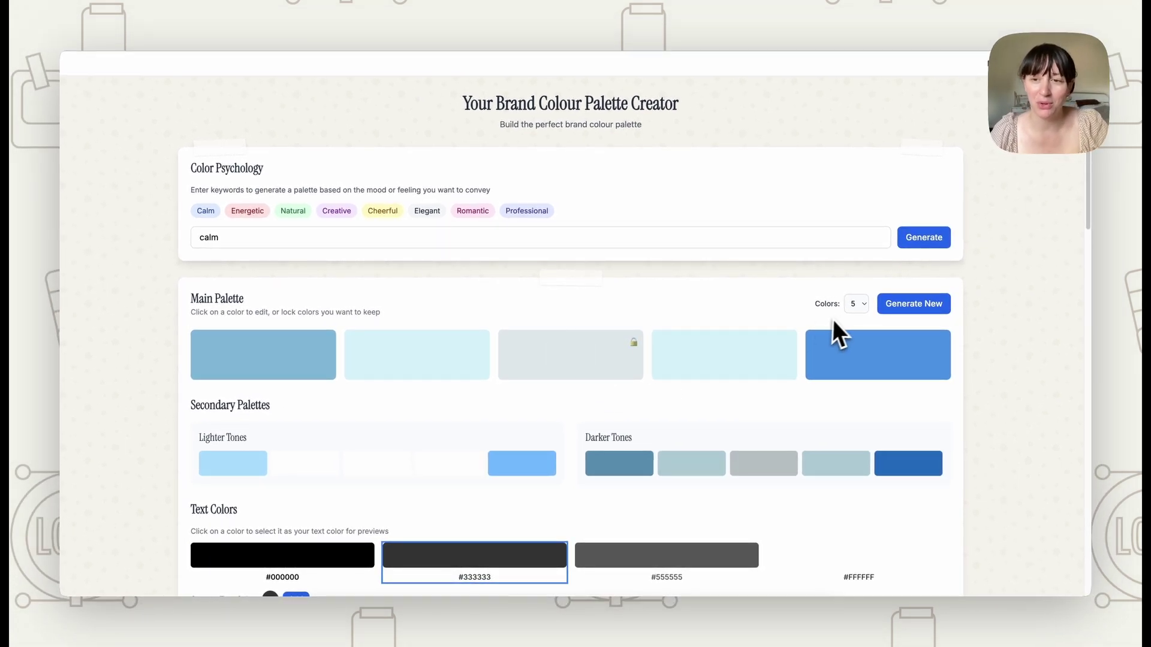
Set the number of palette colours to 4 and generate a new set around the locked colour
{"action": "left_click", "coordinate": [855, 304]}
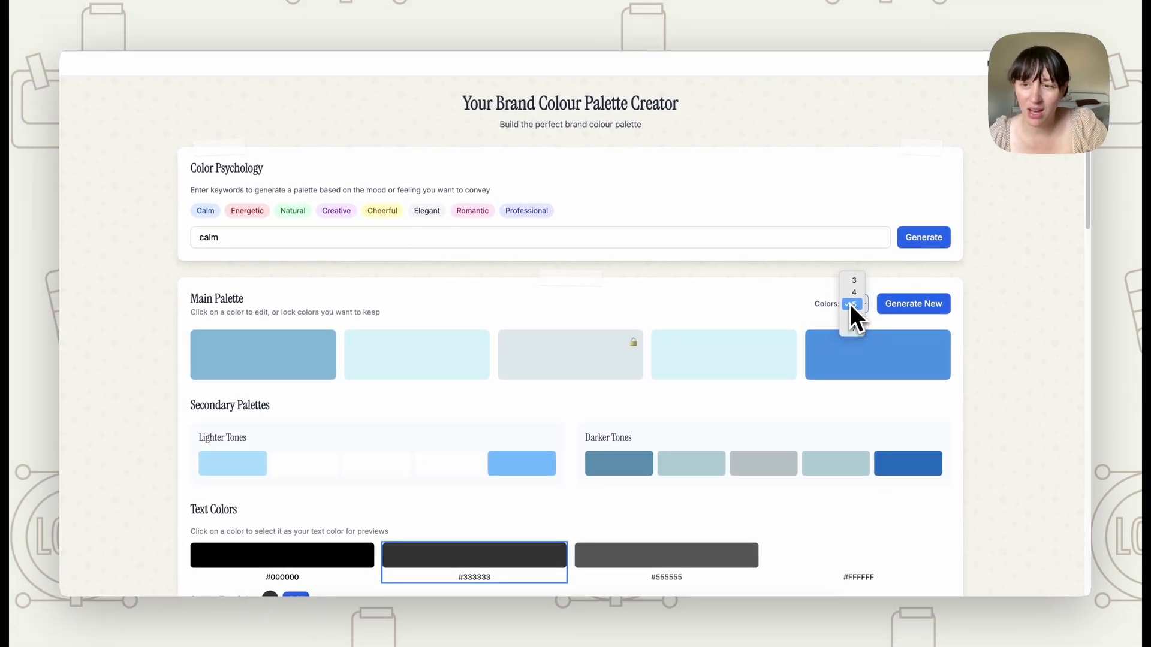
{"action": "left_click", "coordinate": [854, 292]}
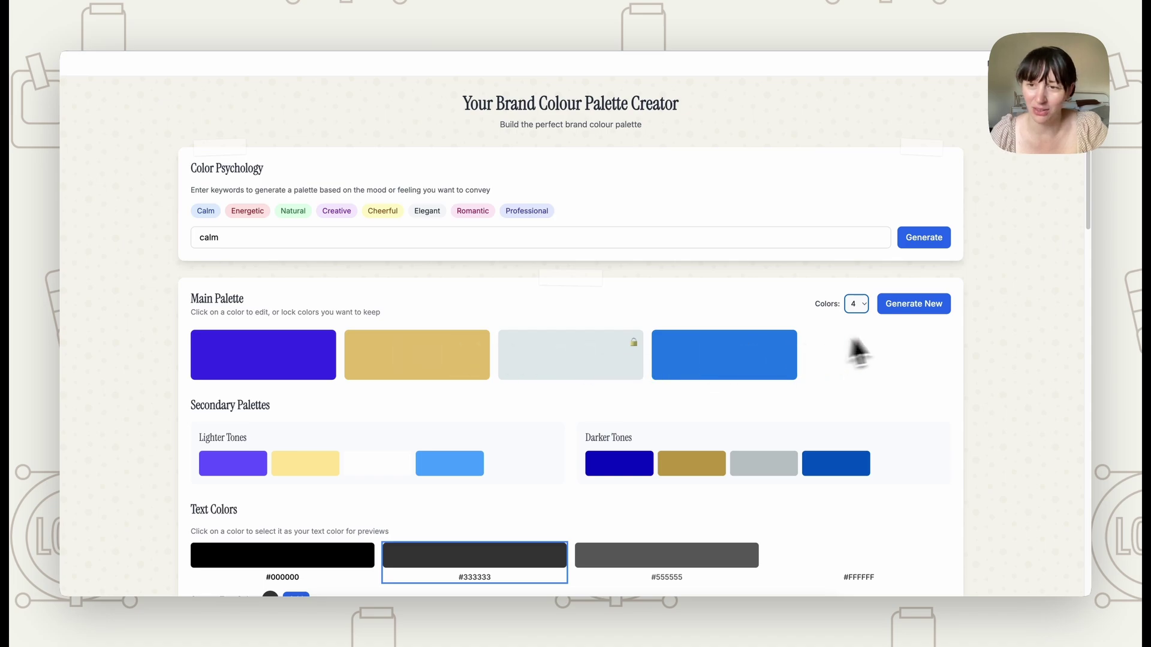
{"action": "left_click", "coordinate": [912, 306]}
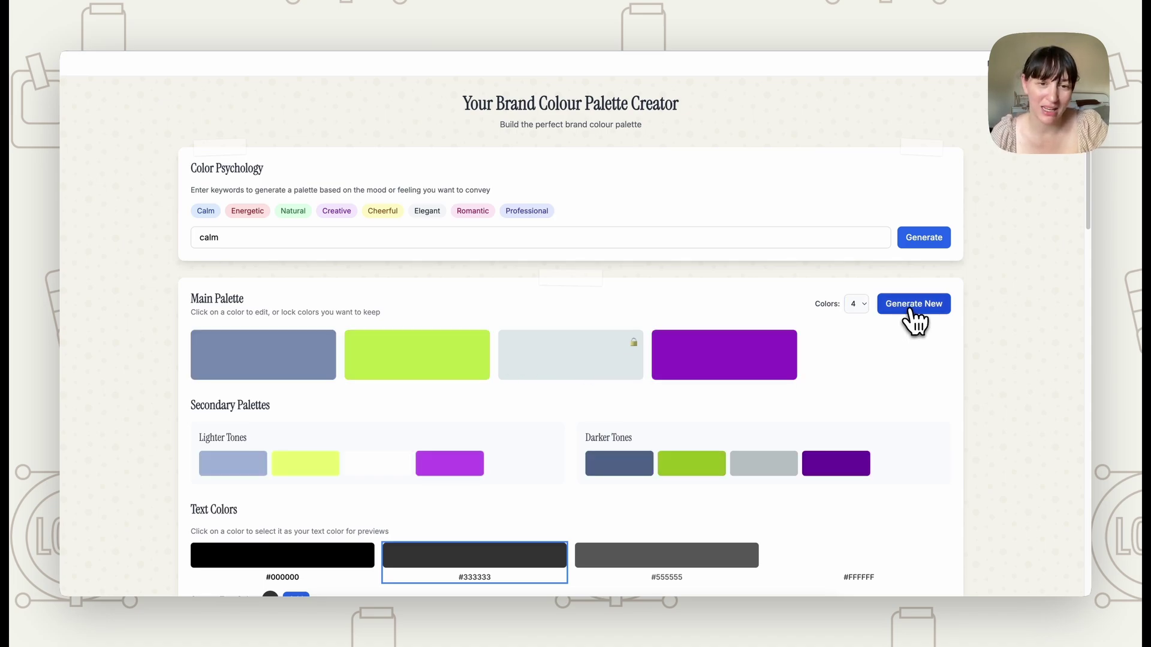
Lock the slate blue first colour and regenerate the unlocked main palette colours several times
{"action": "left_click", "coordinate": [270, 358]}
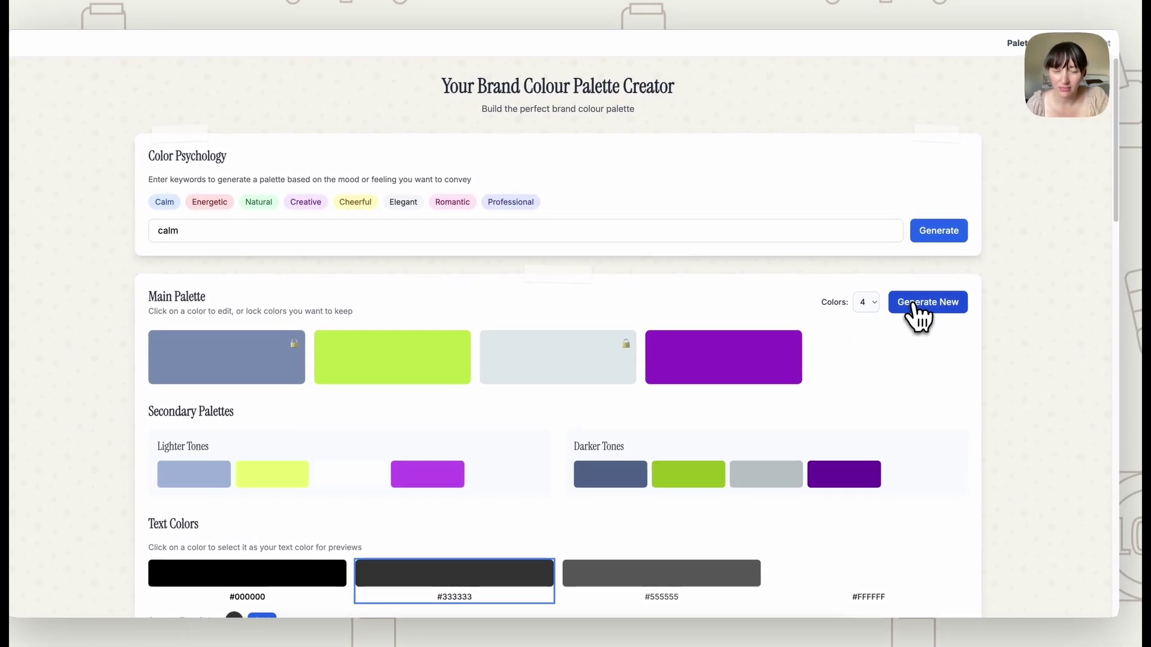
{"action": "left_click", "coordinate": [913, 306]}
{"action": "left_click", "coordinate": [914, 306]}
{"action": "left_click", "coordinate": [914, 305]}
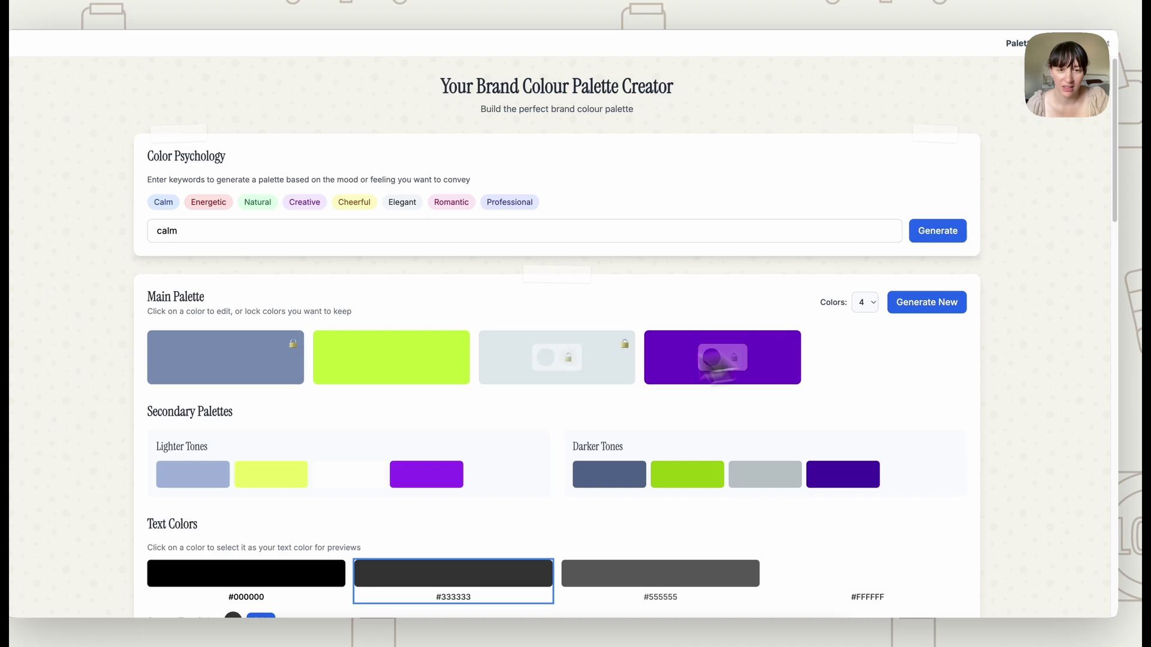
Switch the lime swatch's colour picker to HEX and replace the lime with the cream sampled from the page background
{"action": "left_click", "coordinate": [412, 347]}
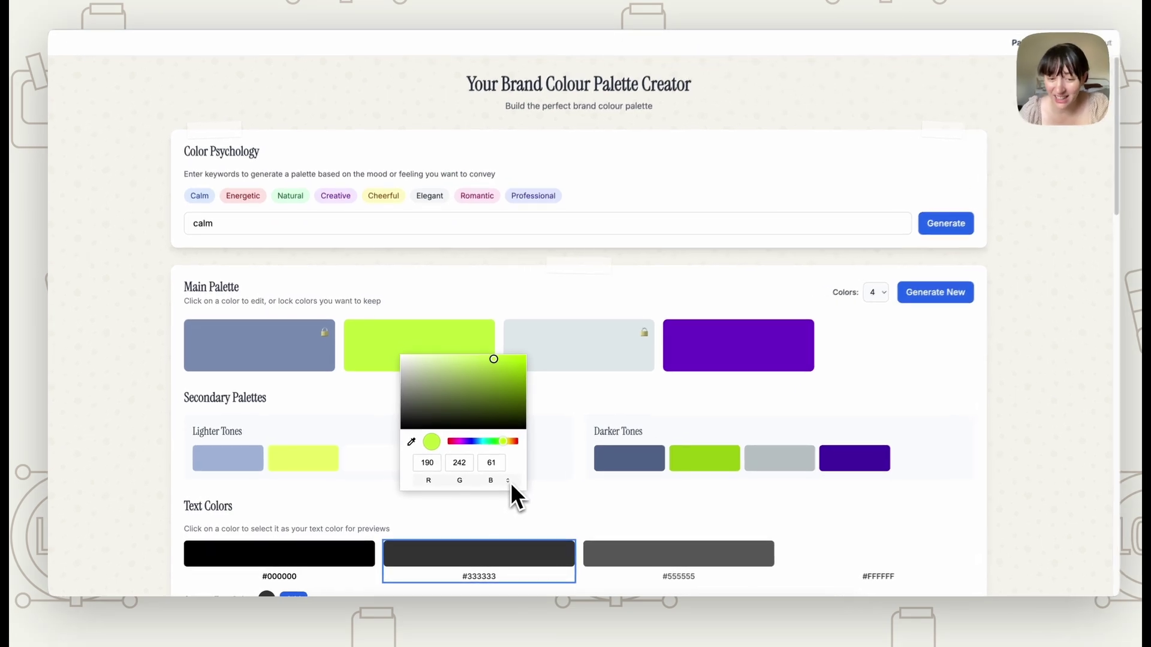
{"action": "left_click", "coordinate": [503, 485]}
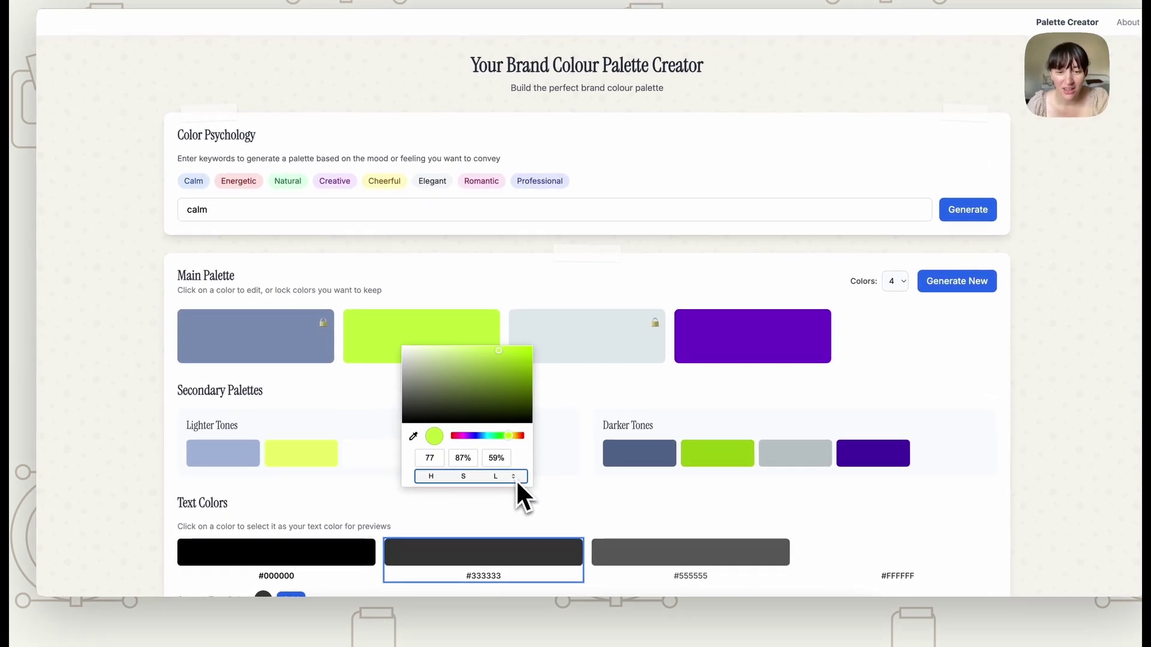
{"action": "left_click", "coordinate": [516, 479]}
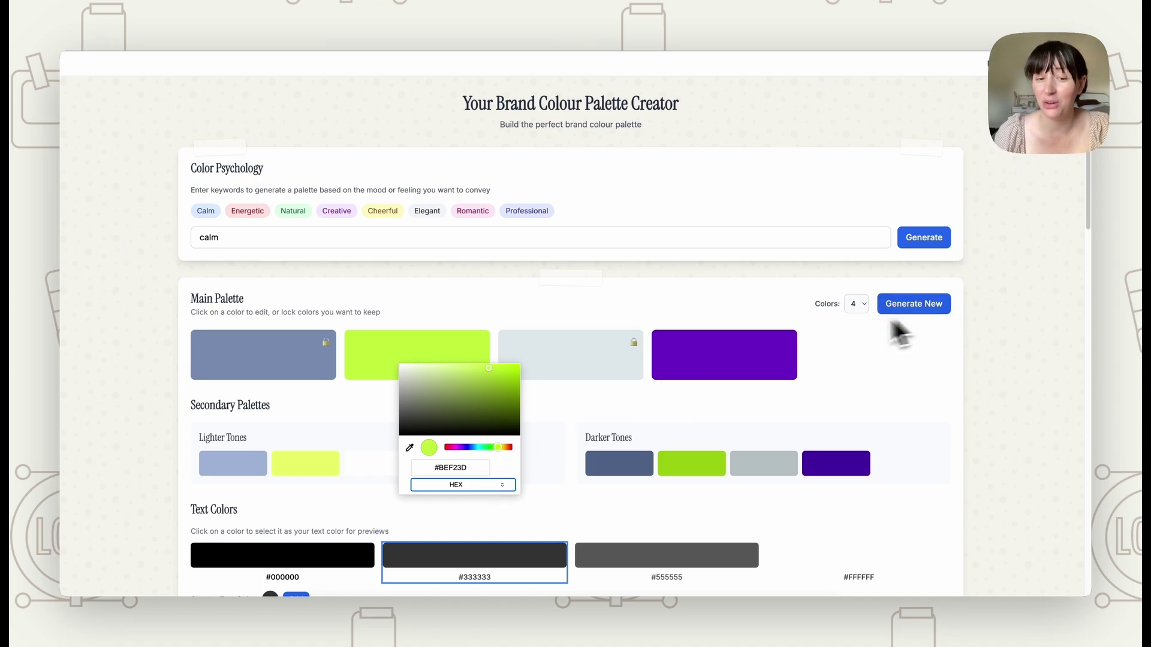
{"action": "left_click", "coordinate": [409, 450]}
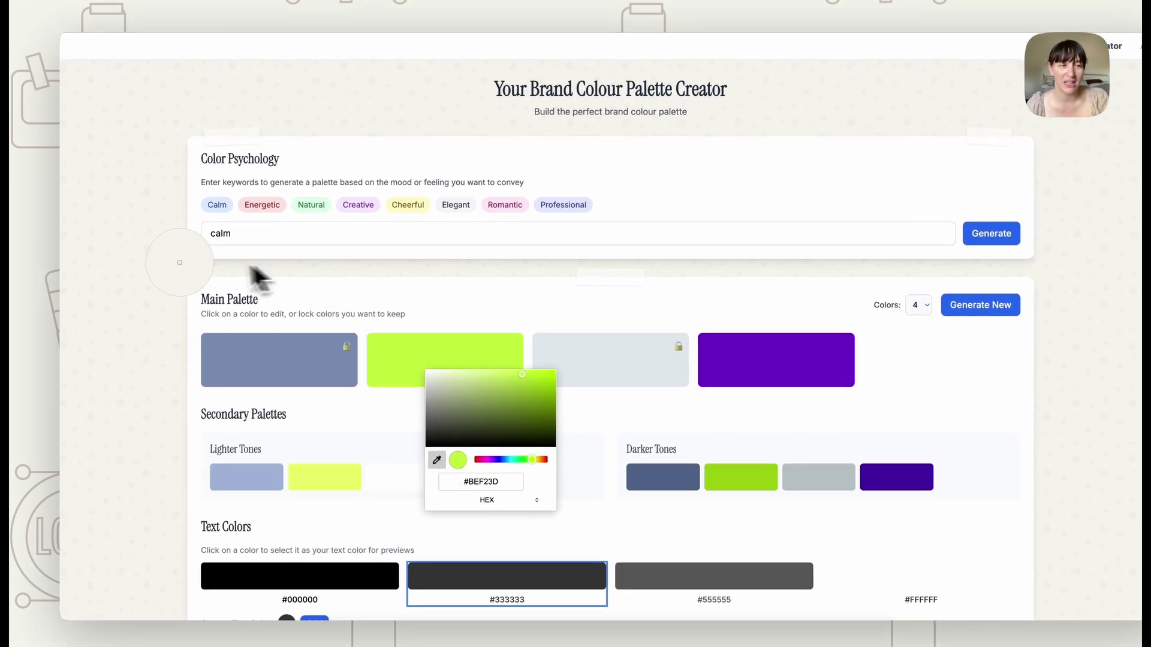
{"action": "left_click", "coordinate": [88, 265]}
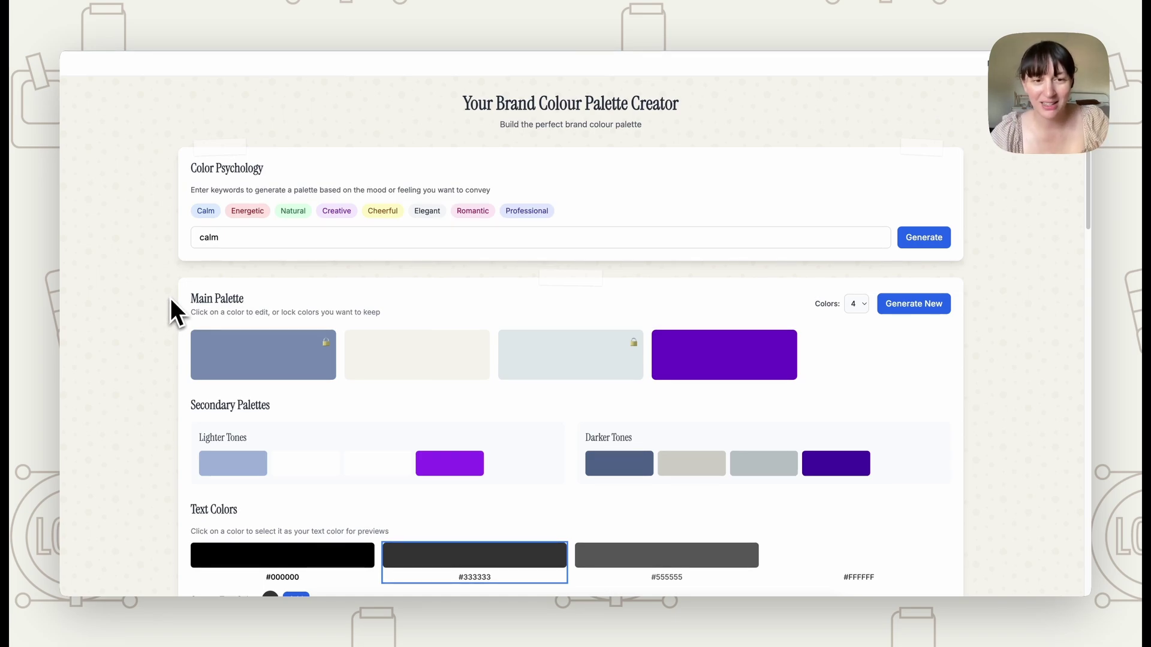
Lock the cream second colour and generate a new colour for the remaining unlocked swatch
{"action": "mouse_move", "coordinate": [453, 365]}
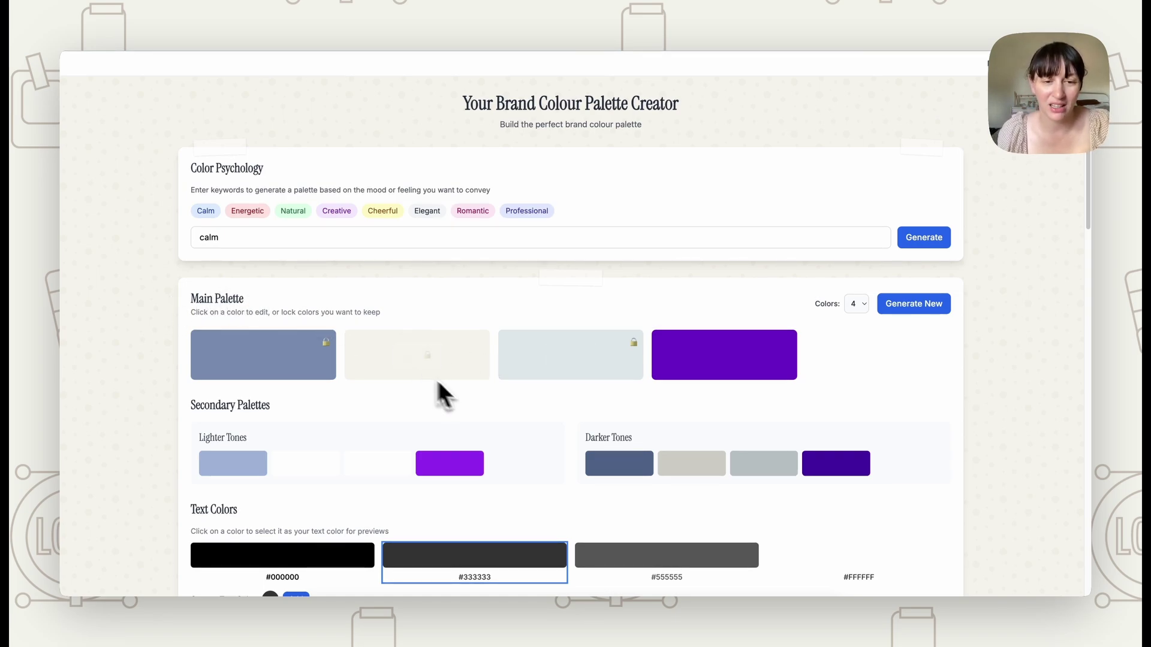
{"action": "left_click", "coordinate": [427, 354]}
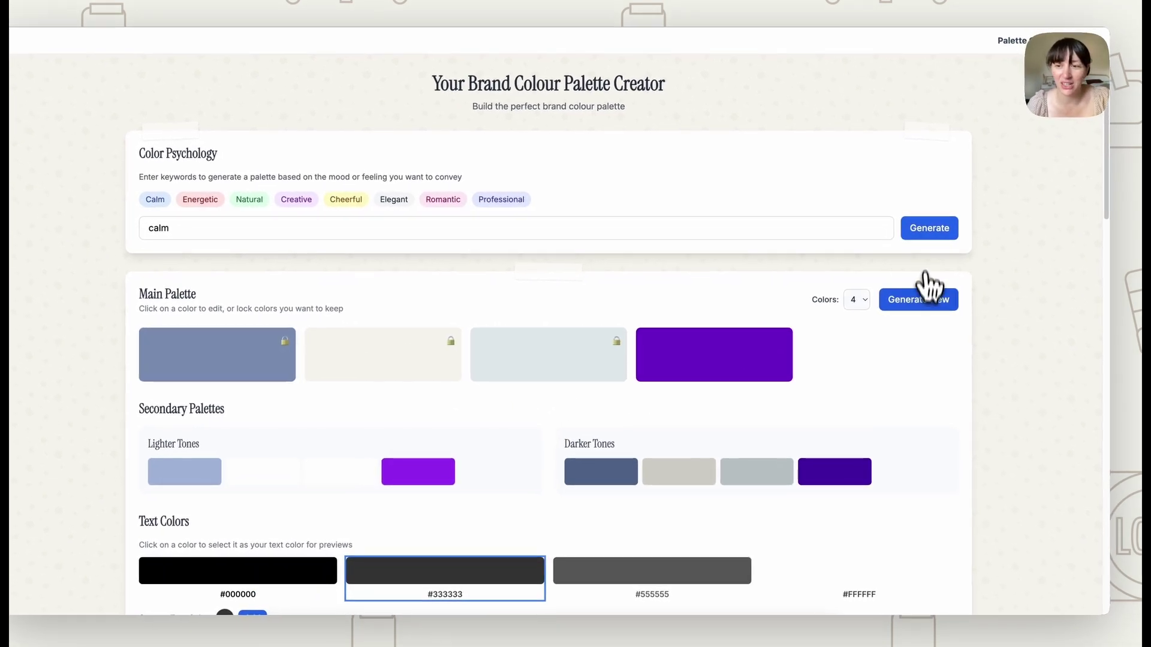
{"action": "left_click", "coordinate": [926, 302]}
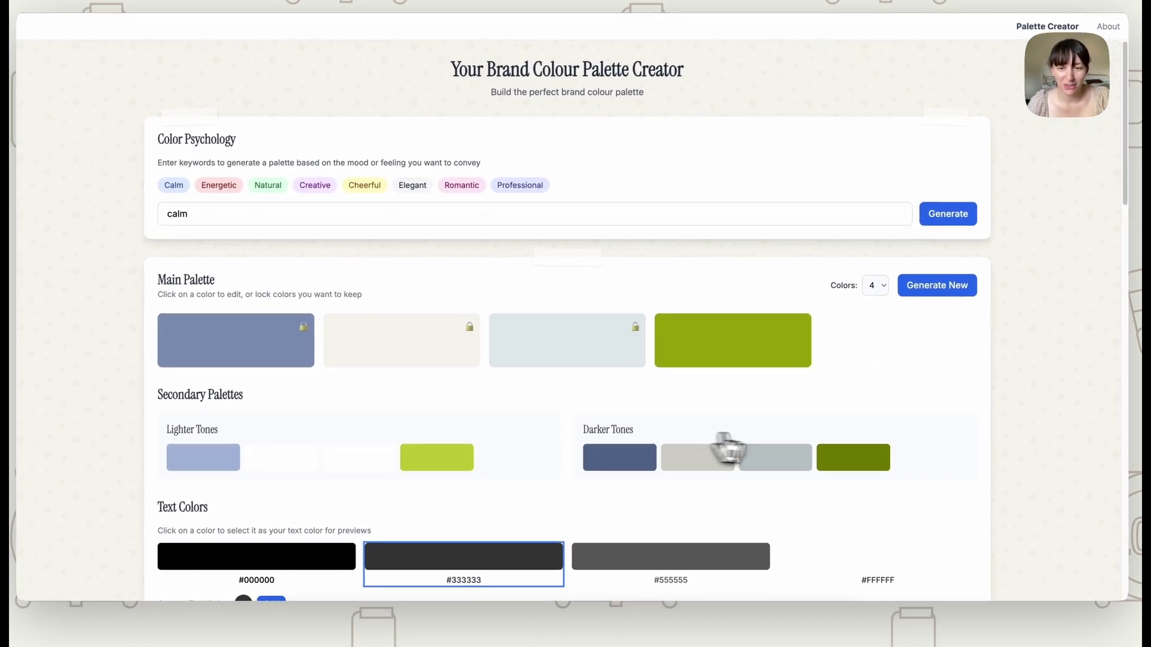
Select the dark grey #555555 swatch as the text colour for the palette previews
{"action": "scroll", "coordinate": [779, 396], "scroll_direction": "down", "scroll_amount": 2}
{"action": "scroll", "coordinate": [379, 439], "scroll_direction": "down", "scroll_amount": 2}
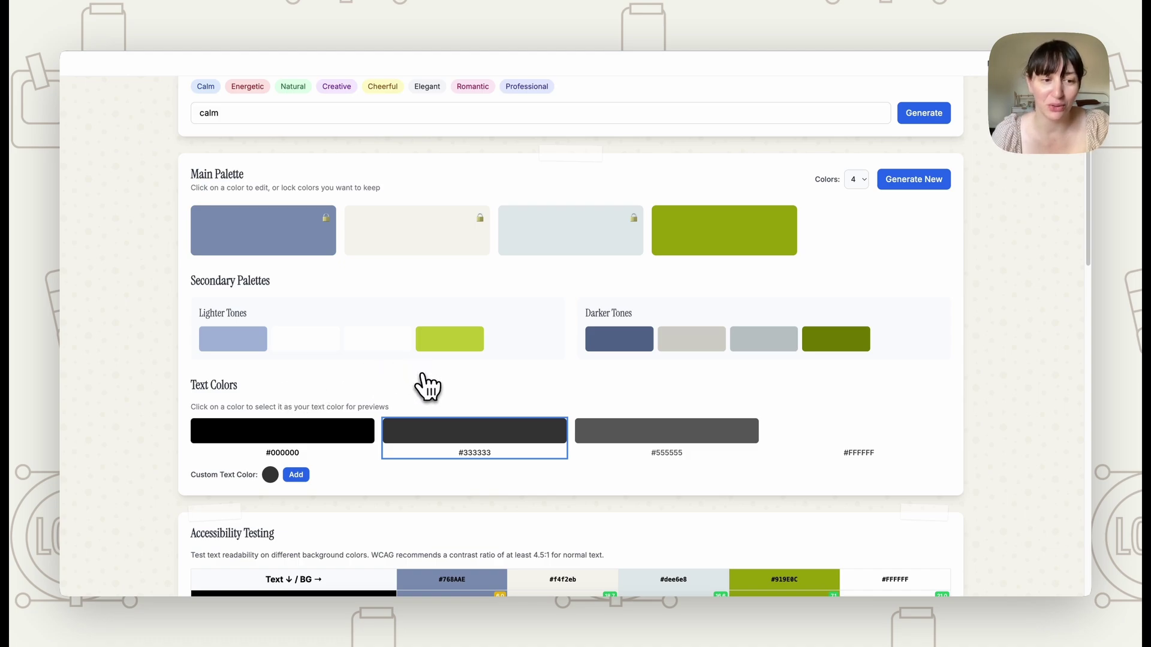
{"action": "scroll", "coordinate": [413, 387], "scroll_direction": "down", "scroll_amount": 1}
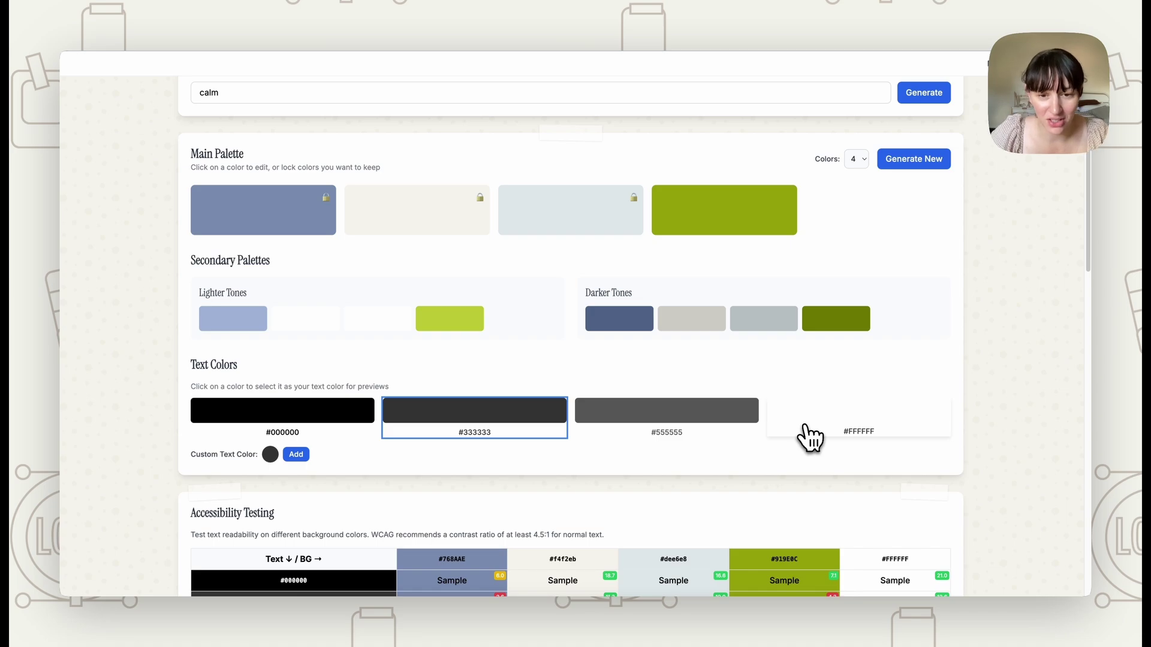
{"action": "left_click", "coordinate": [666, 412]}
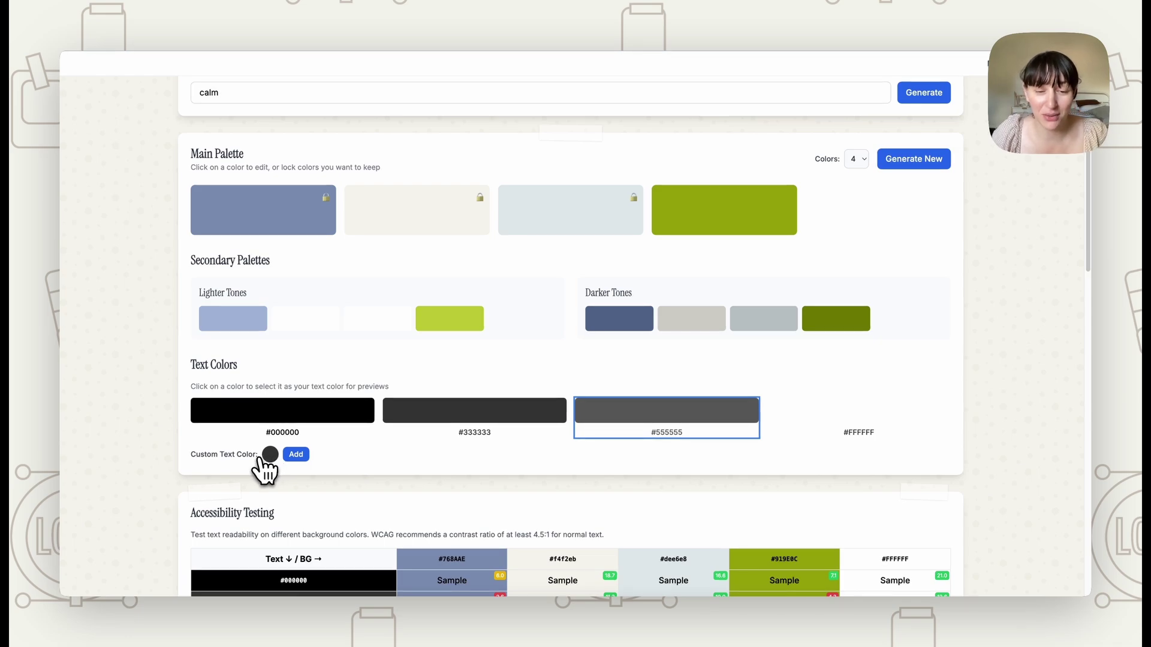
Pick a muted brown, #6a5353, as the custom text colour and add it to the text colours
{"action": "left_click", "coordinate": [269, 454]}
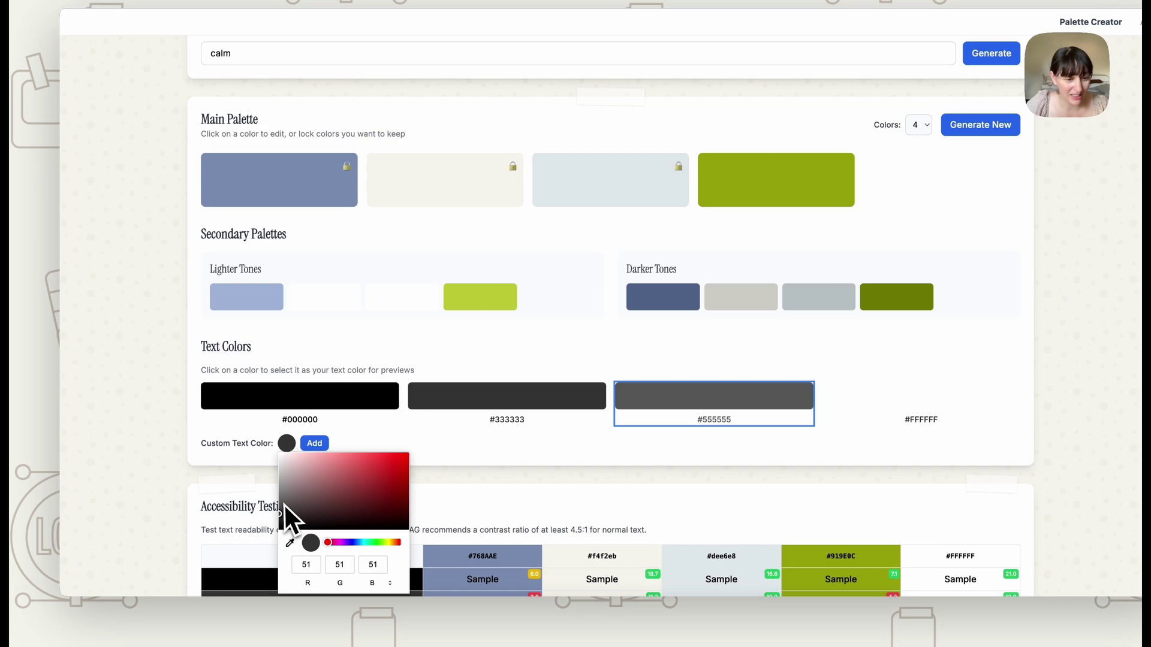
{"action": "left_click", "coordinate": [390, 583]}
{"action": "left_click", "coordinate": [316, 445]}
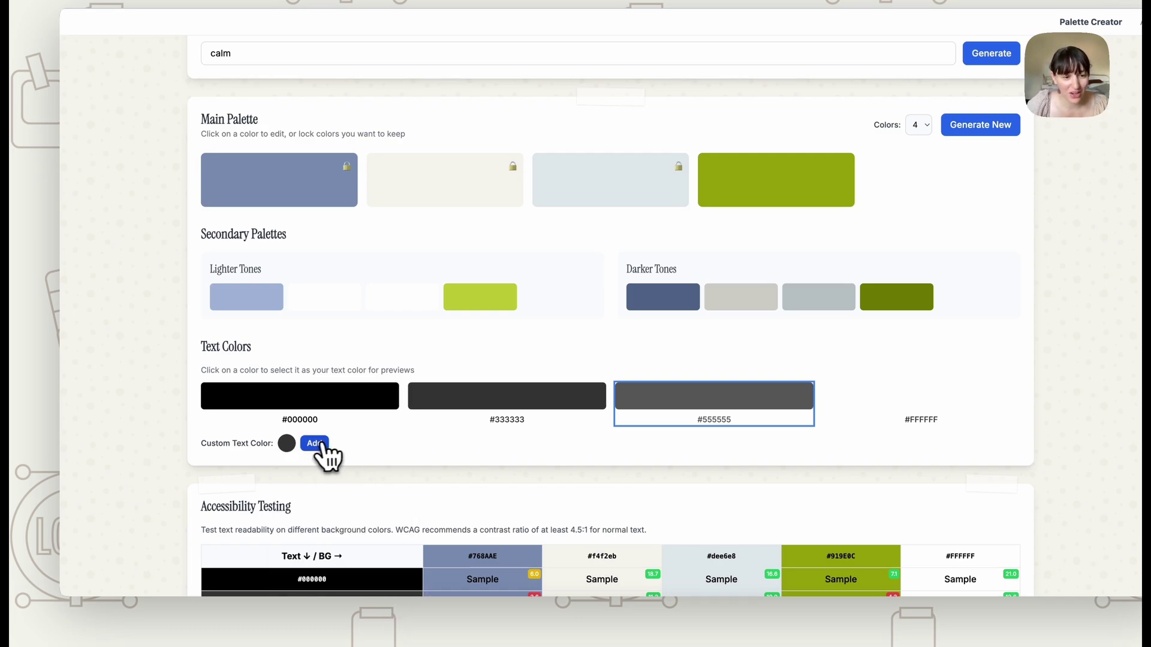
{"action": "left_click", "coordinate": [289, 446]}
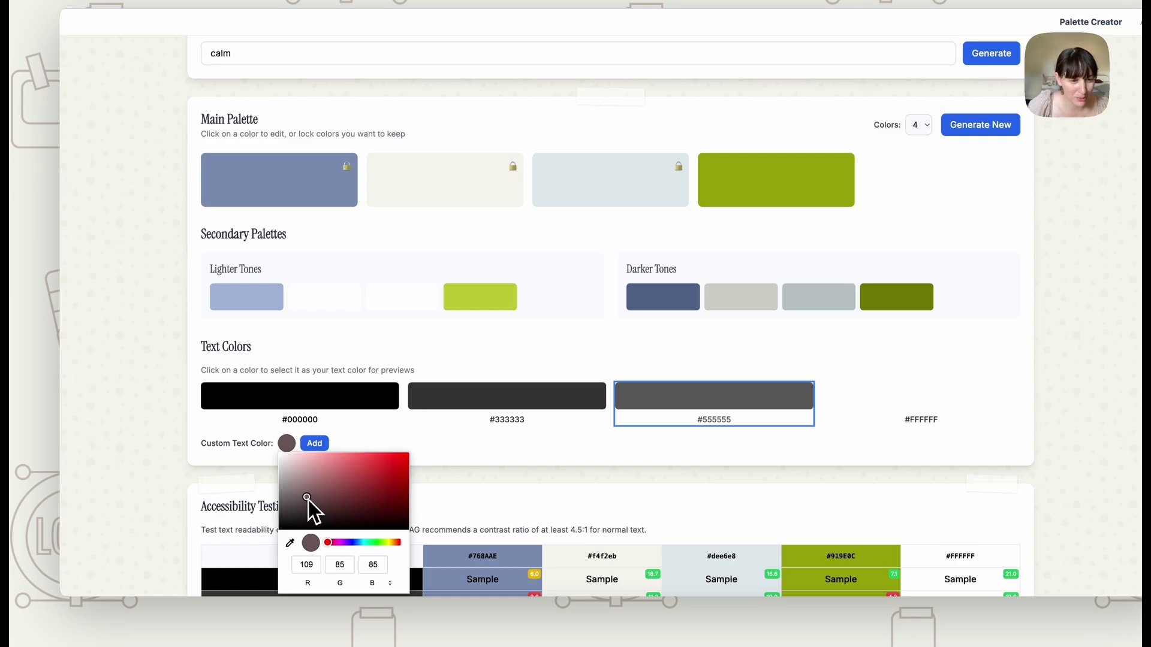
{"action": "left_click", "coordinate": [318, 444]}
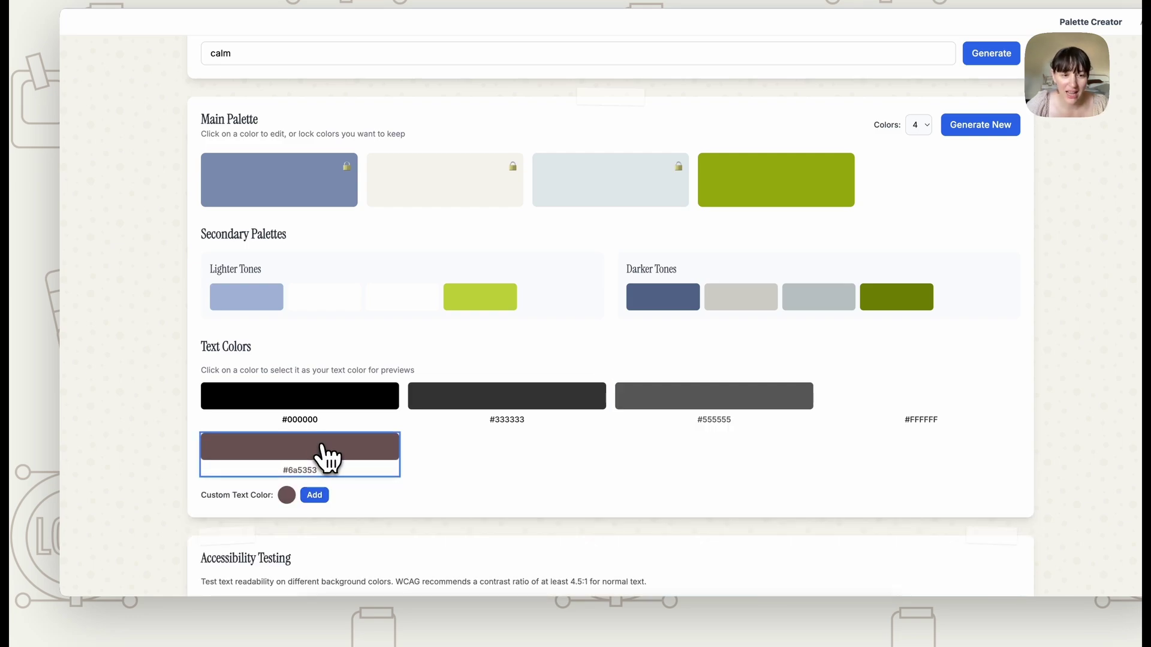
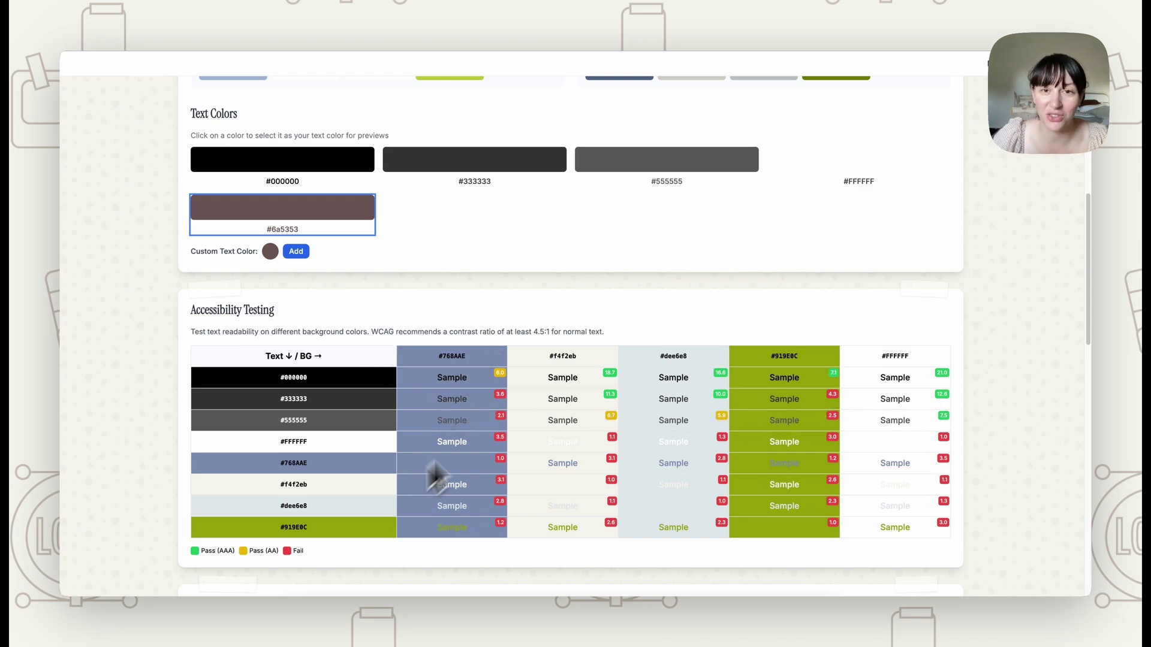
Examine the contrast ratings in the Accessibility Testing table and compare them with the readability of the button examples
{"action": "scroll", "coordinate": [614, 108], "scroll_direction": "up", "scroll_amount": 5}
{"action": "scroll", "coordinate": [526, 334], "scroll_direction": "down", "scroll_amount": 8}
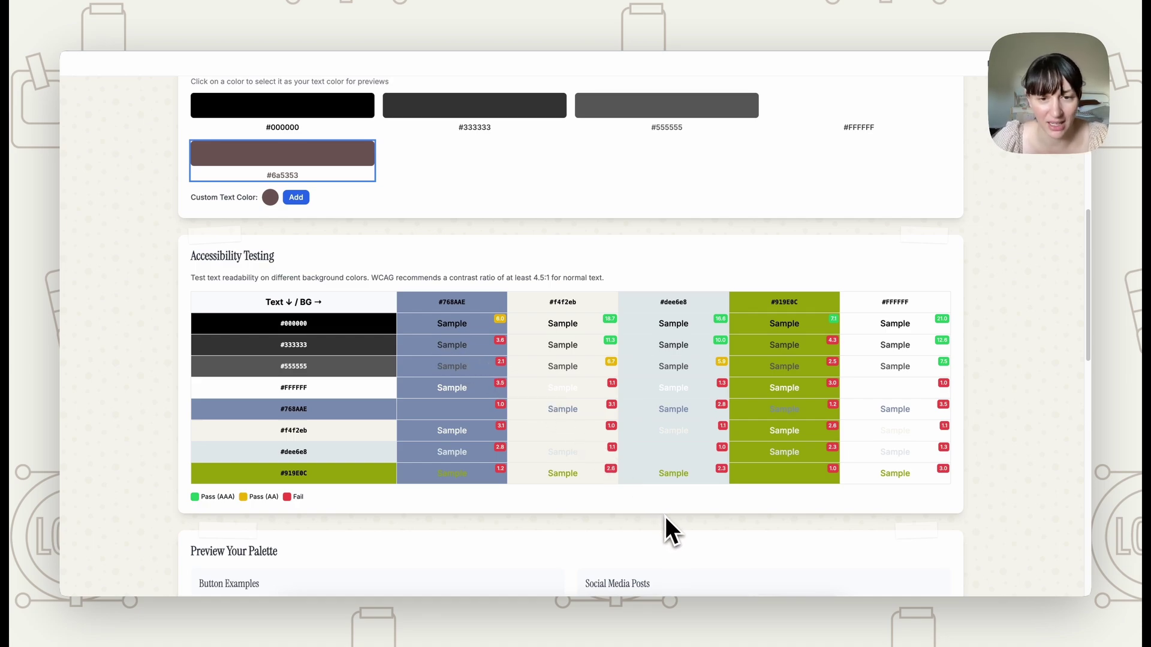
{"action": "scroll", "coordinate": [664, 516], "scroll_direction": "down", "scroll_amount": 6}
{"action": "scroll", "coordinate": [666, 519], "scroll_direction": "down", "scroll_amount": 1}
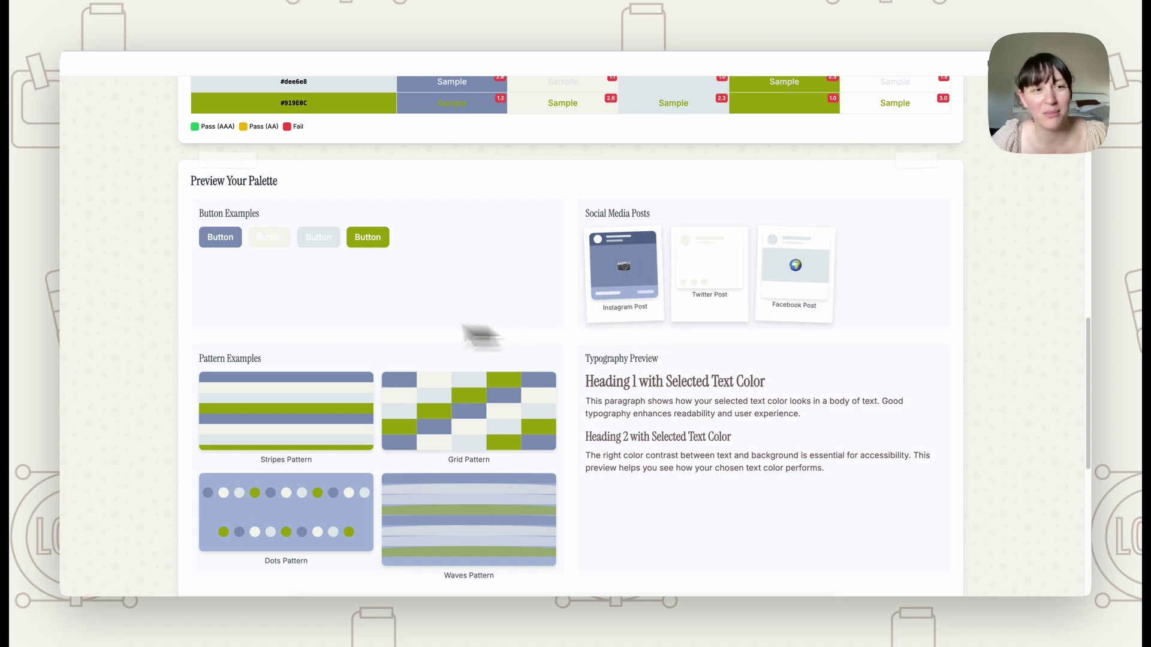
{"action": "scroll", "coordinate": [609, 309], "scroll_direction": "up", "scroll_amount": 3}
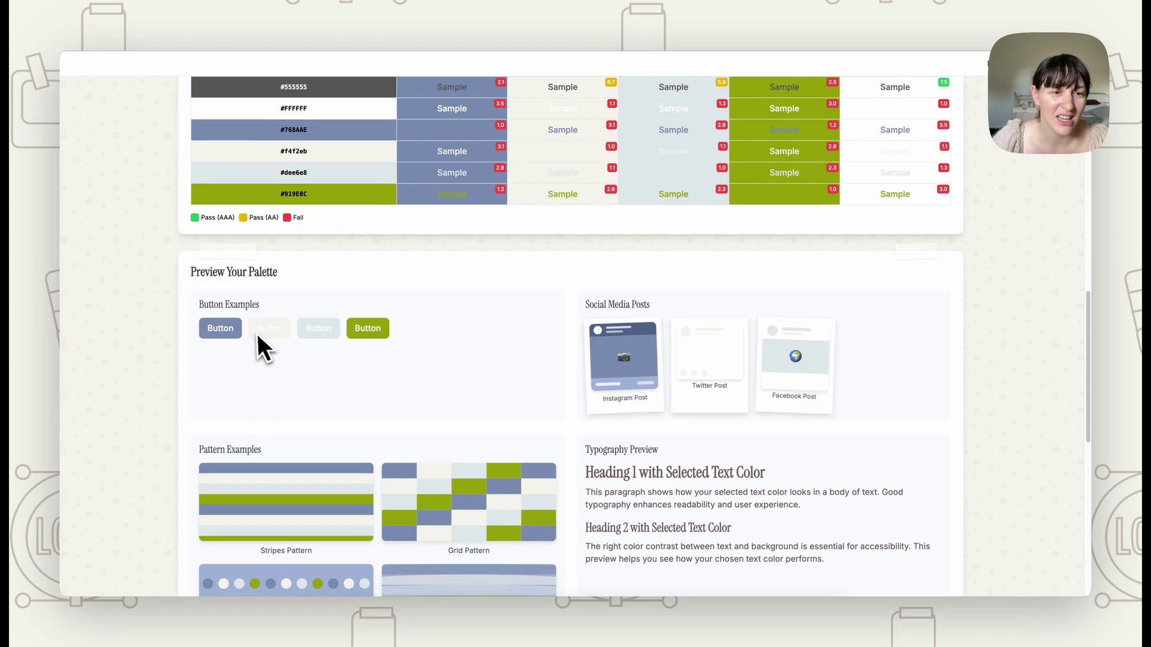
{"action": "scroll", "coordinate": [252, 338], "scroll_direction": "down", "scroll_amount": 1}
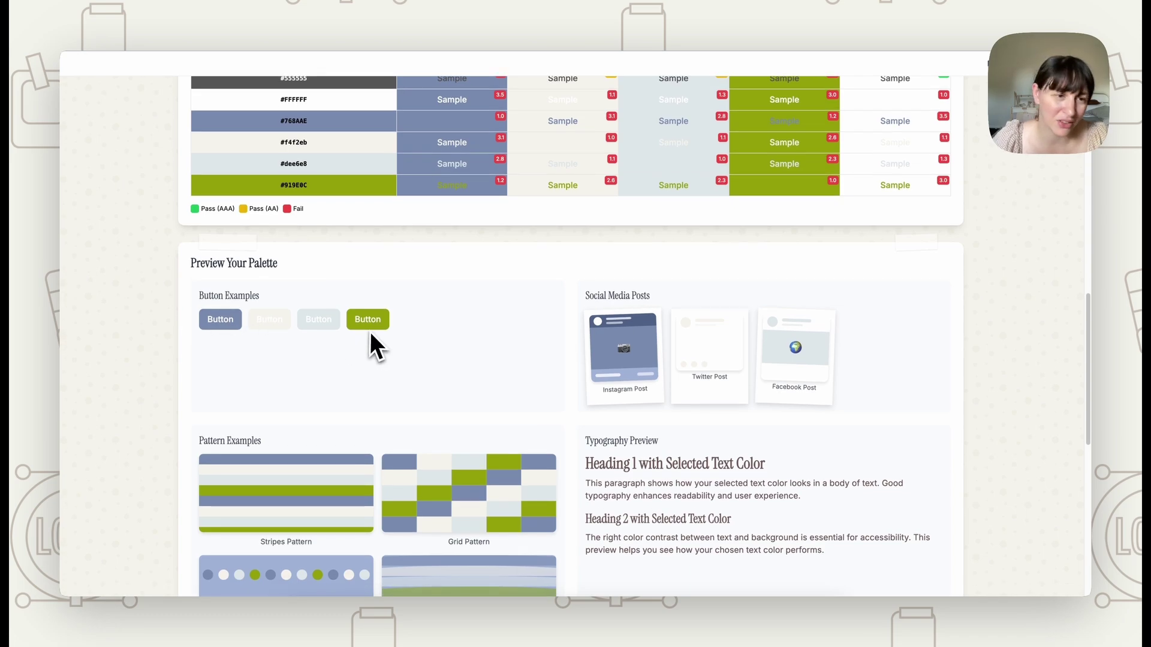
{"action": "scroll", "coordinate": [396, 330], "scroll_direction": "up", "scroll_amount": 5}
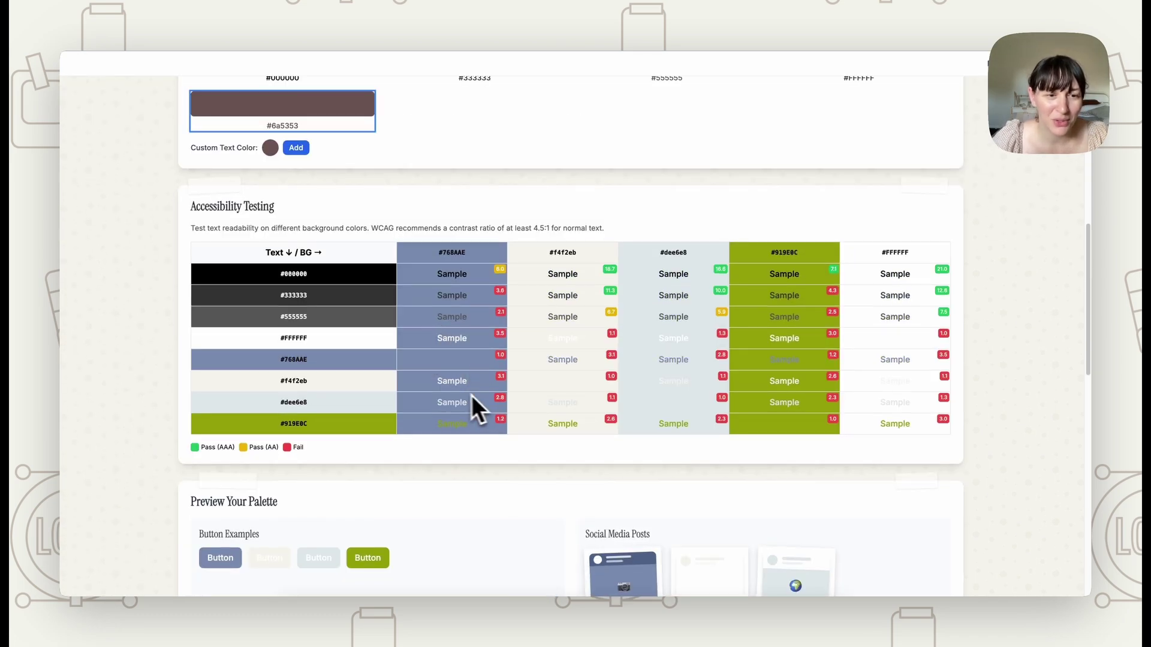
{"action": "scroll", "coordinate": [472, 387], "scroll_direction": "down", "scroll_amount": 2}
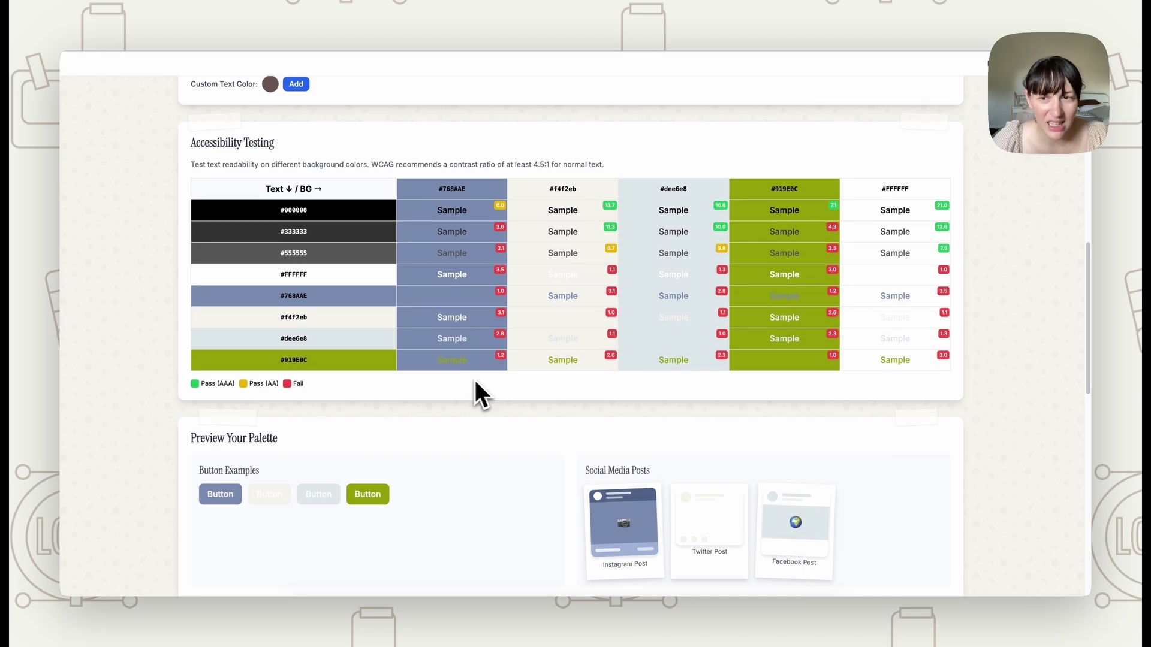
{"action": "scroll", "coordinate": [411, 478], "scroll_direction": "down", "scroll_amount": 4}
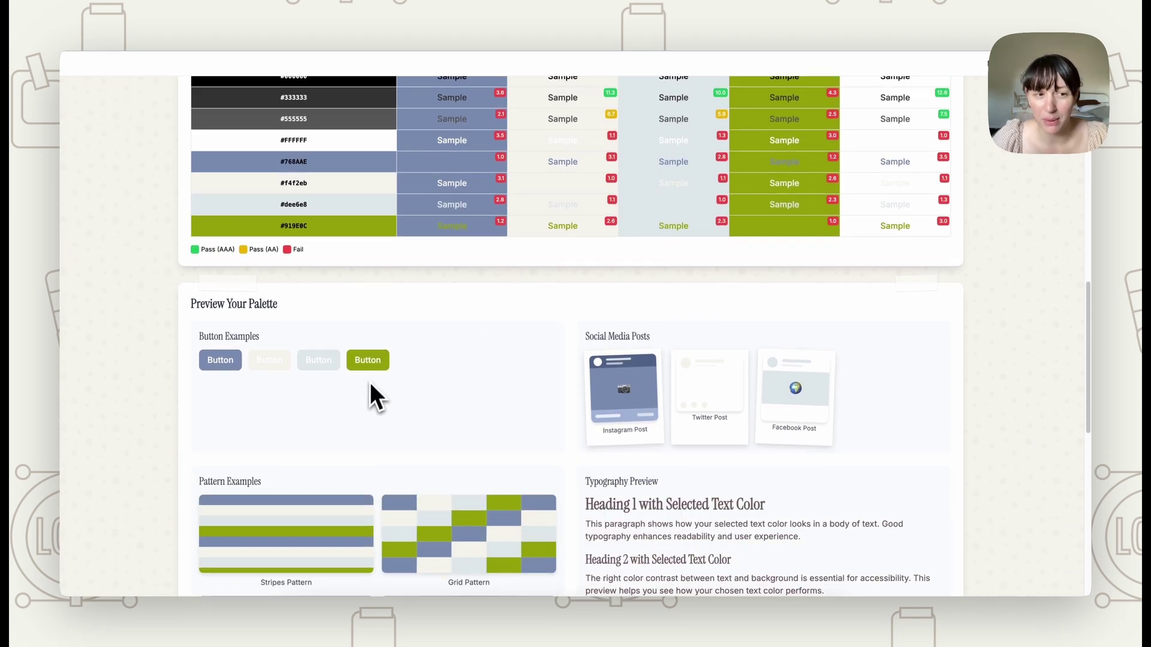
Review the social post, pattern and typography previews and the colour codes for the main, lighter and darker tones
{"action": "scroll", "coordinate": [372, 384], "scroll_direction": "down", "scroll_amount": 3}
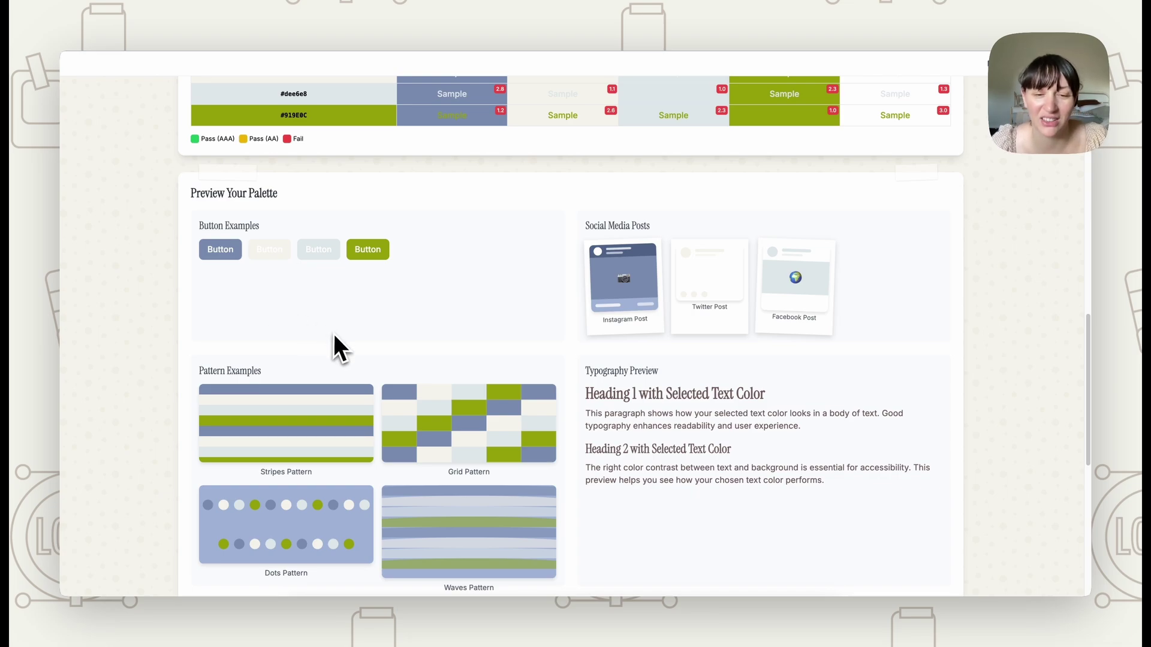
{"action": "scroll", "coordinate": [334, 334], "scroll_direction": "down", "scroll_amount": 2}
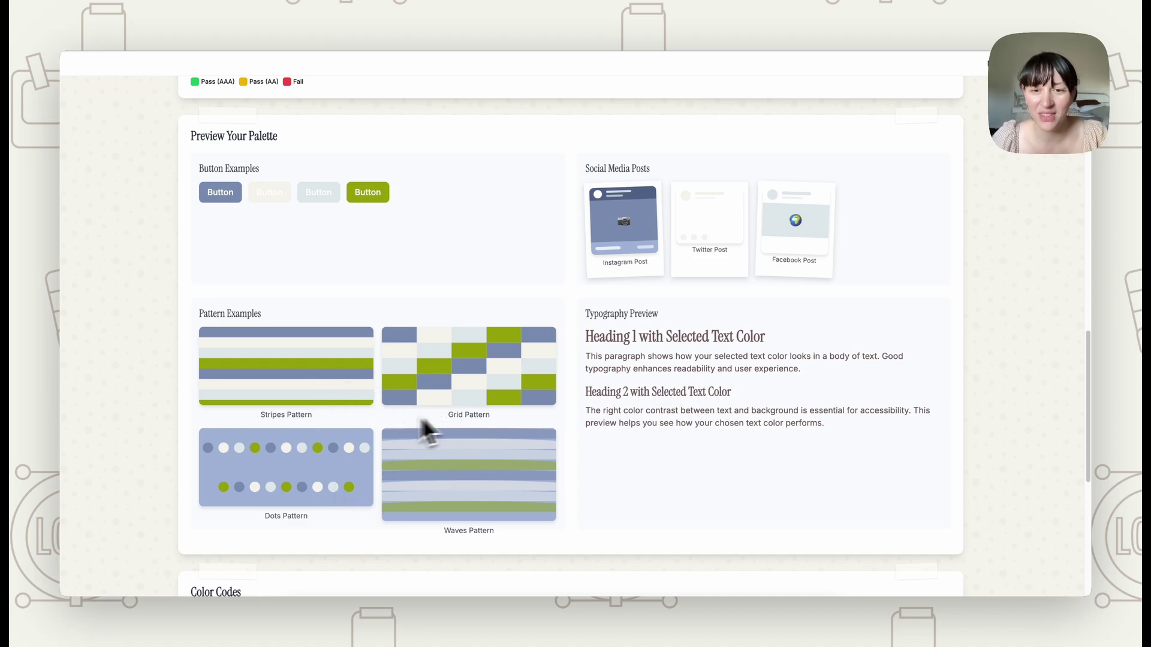
{"action": "scroll", "coordinate": [690, 363], "scroll_direction": "up", "scroll_amount": 6}
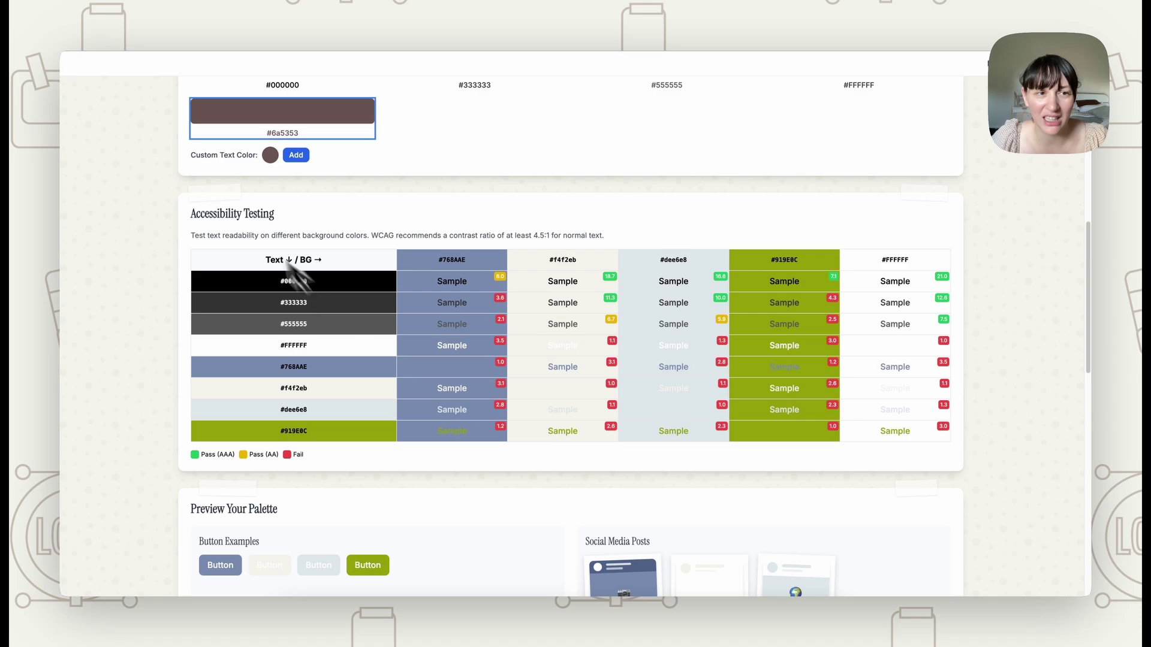
{"action": "scroll", "coordinate": [634, 264], "scroll_direction": "down", "scroll_amount": 7}
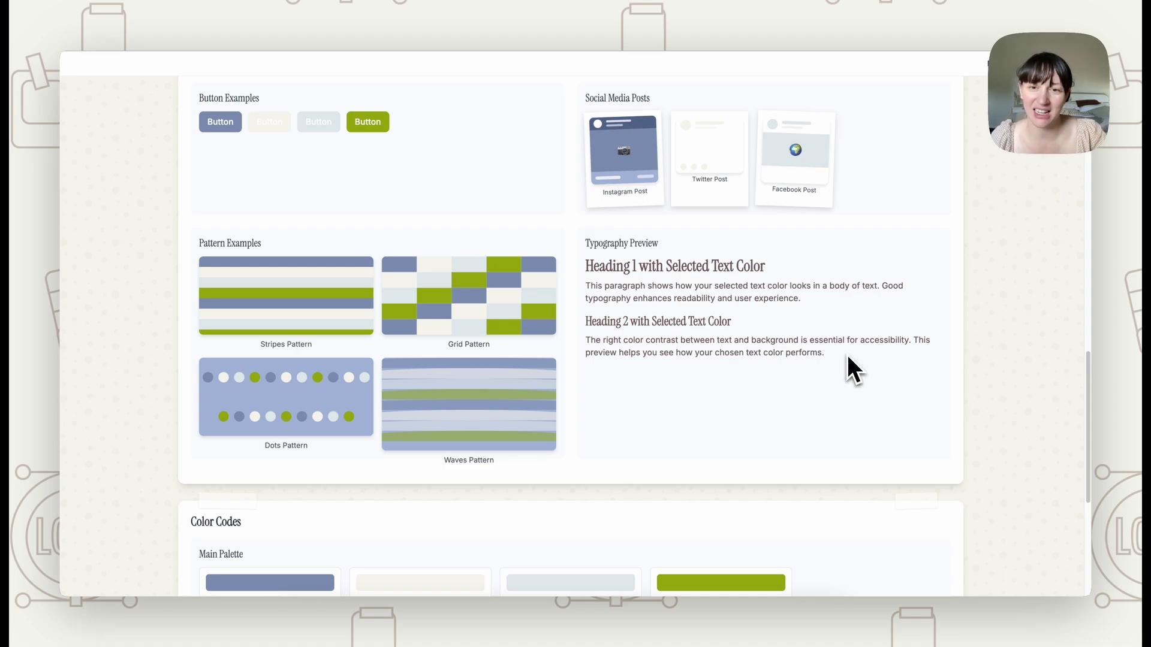
{"action": "scroll", "coordinate": [761, 353], "scroll_direction": "down", "scroll_amount": 6}
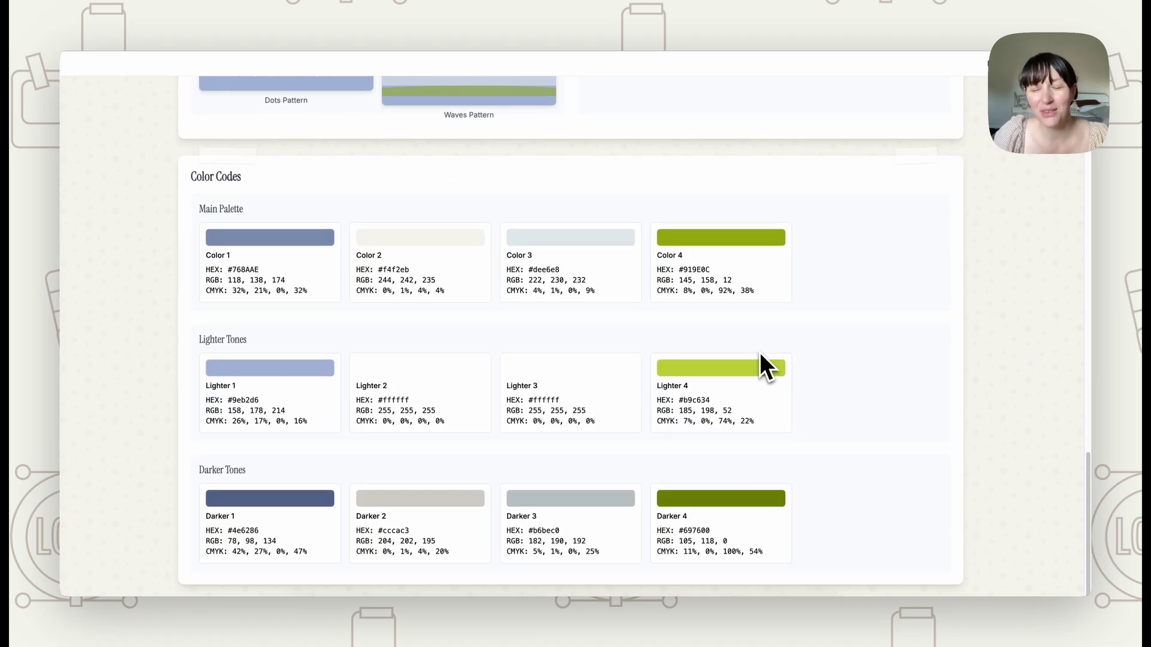
{"action": "scroll", "coordinate": [760, 352], "scroll_direction": "up", "scroll_amount": 8}
{"action": "scroll", "coordinate": [760, 366], "scroll_direction": "up", "scroll_amount": 1}
{"action": "scroll", "coordinate": [760, 354], "scroll_direction": "down", "scroll_amount": 9}
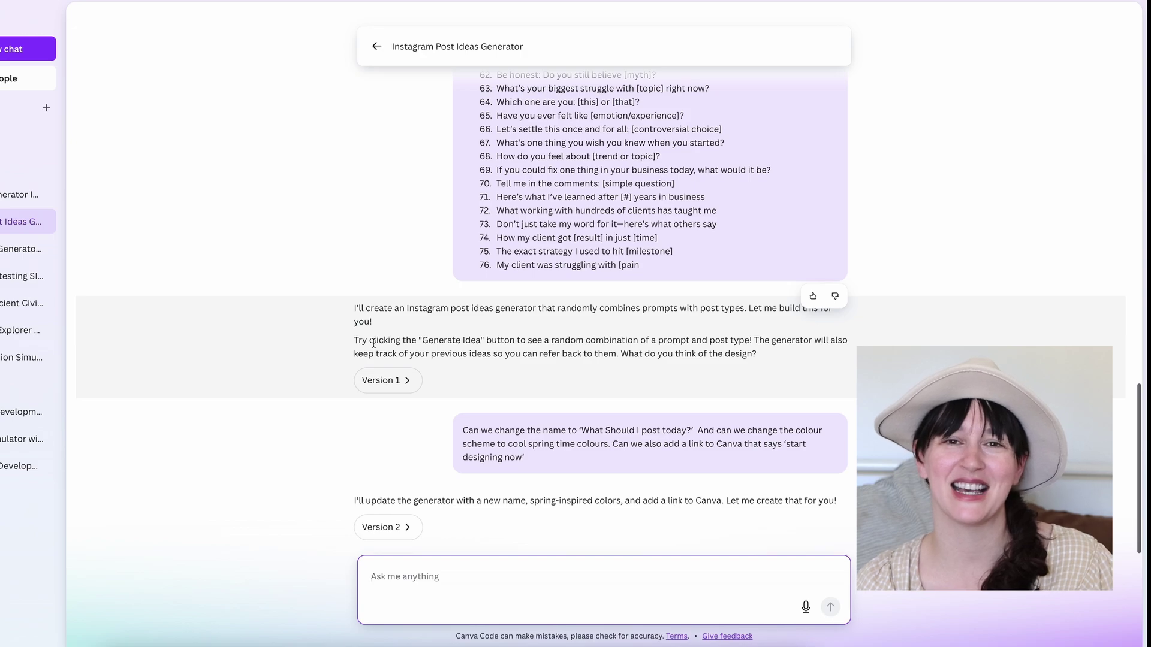
Review the prompt list in the Instagram Post Ideas Generator chat, open Version 2 and generate three post ideas
{"action": "scroll", "coordinate": [379, 315], "scroll_direction": "up", "scroll_amount": 15}
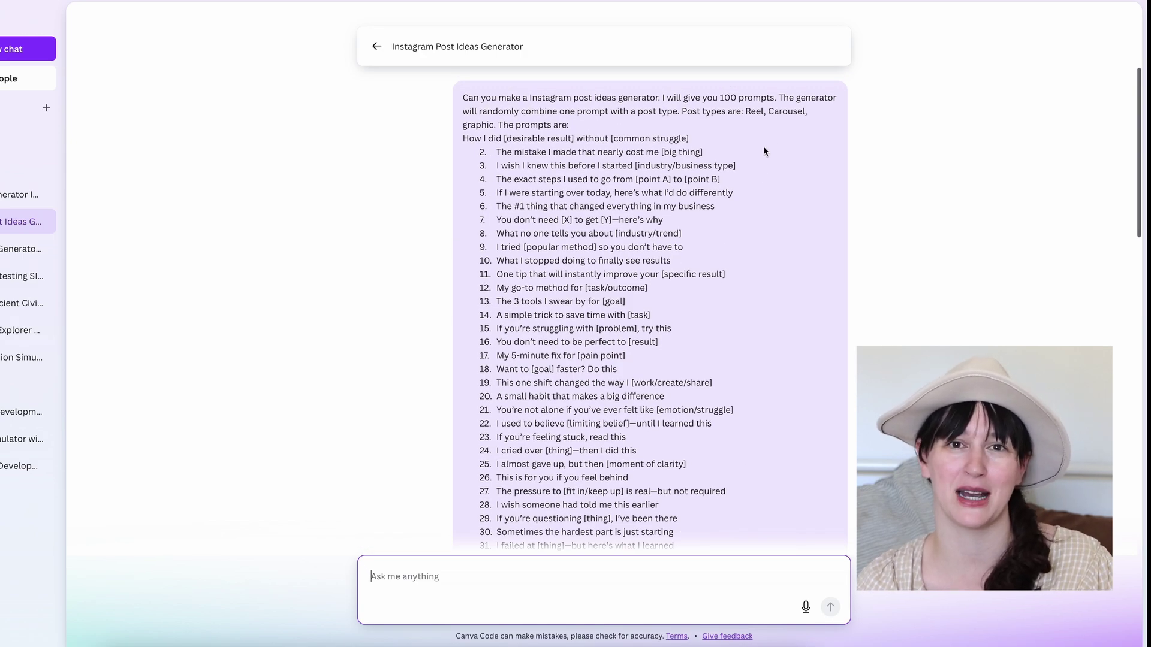
{"action": "scroll", "coordinate": [724, 238], "scroll_direction": "down", "scroll_amount": 15}
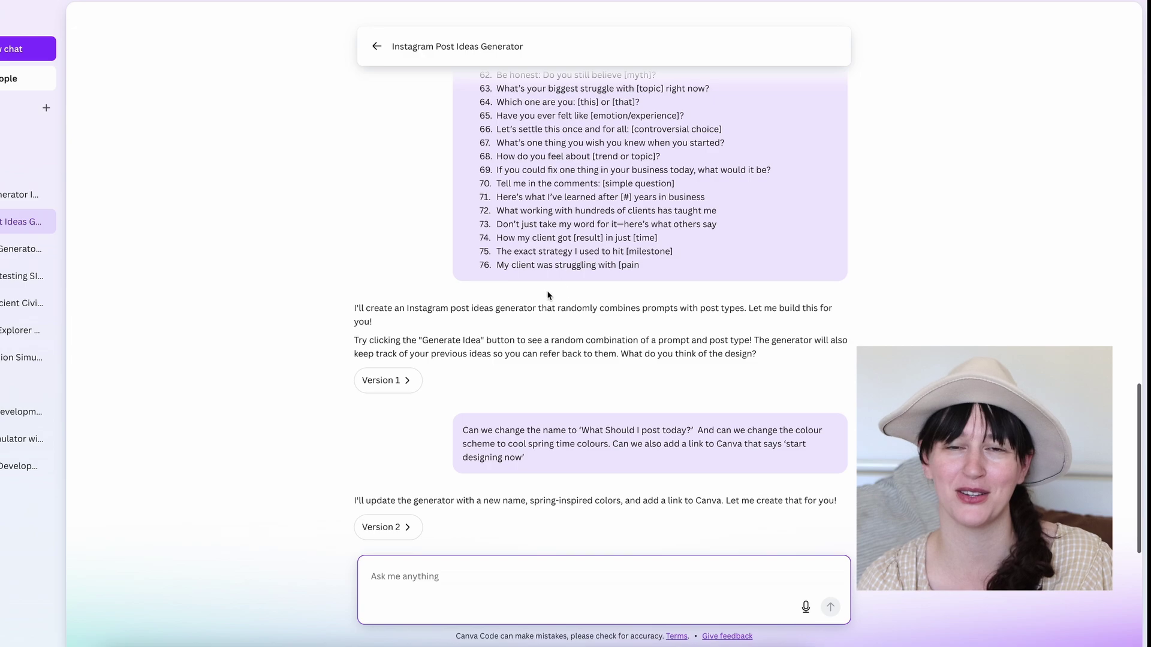
{"action": "left_click", "coordinate": [387, 380]}
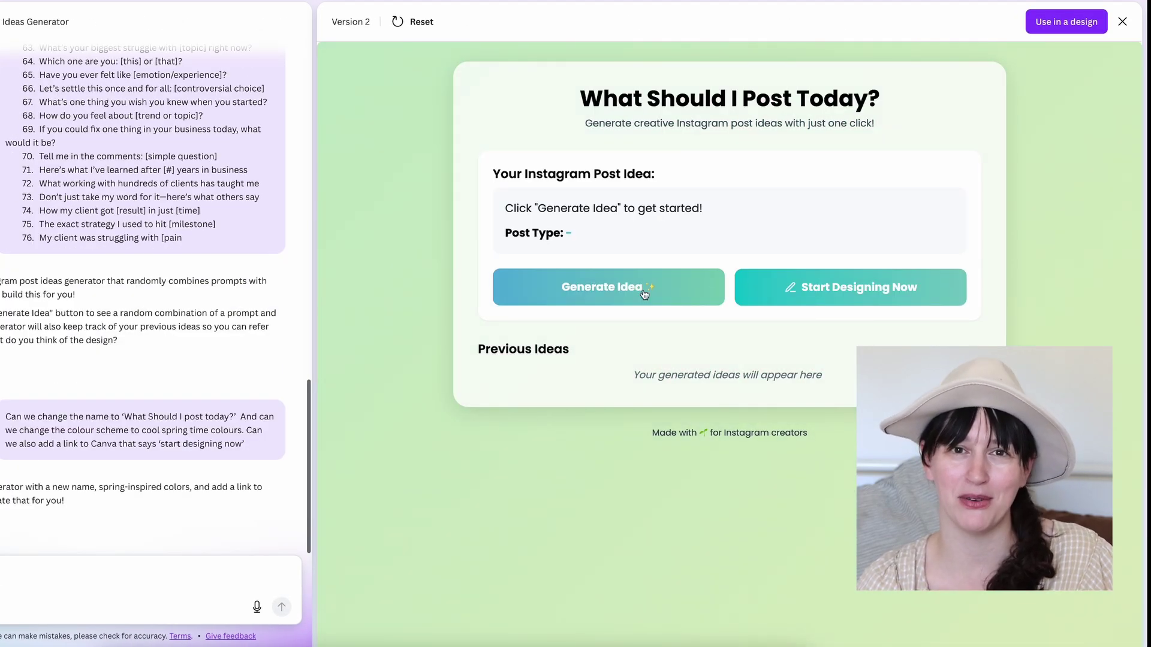
{"action": "left_click", "coordinate": [644, 293]}
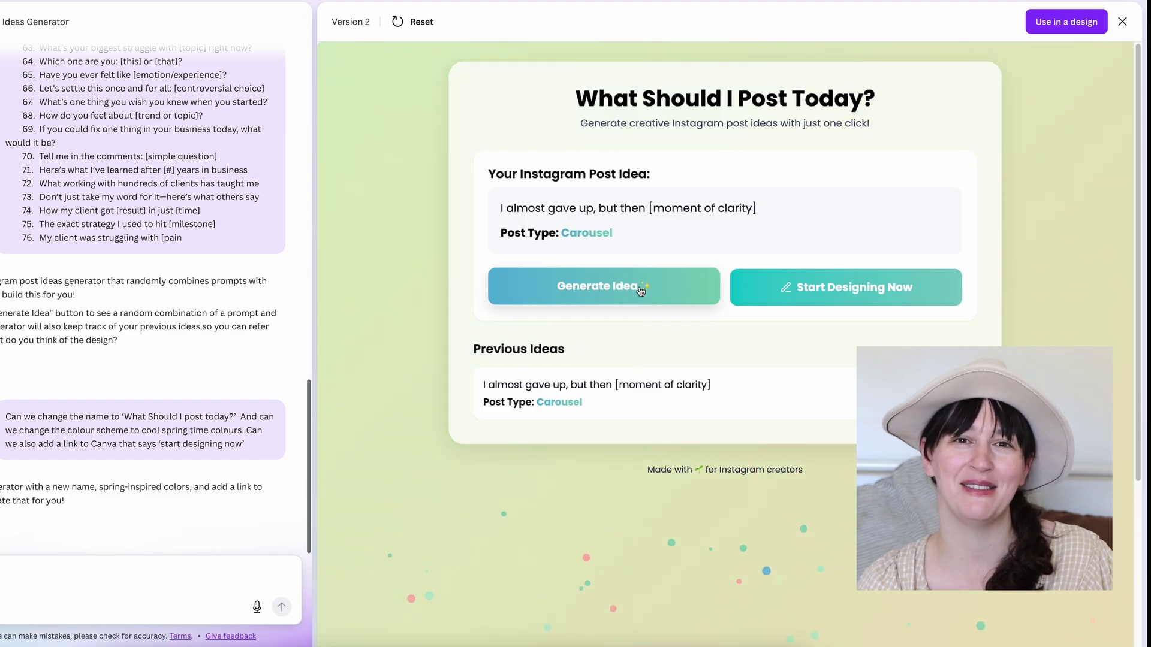
{"action": "left_click", "coordinate": [640, 291]}
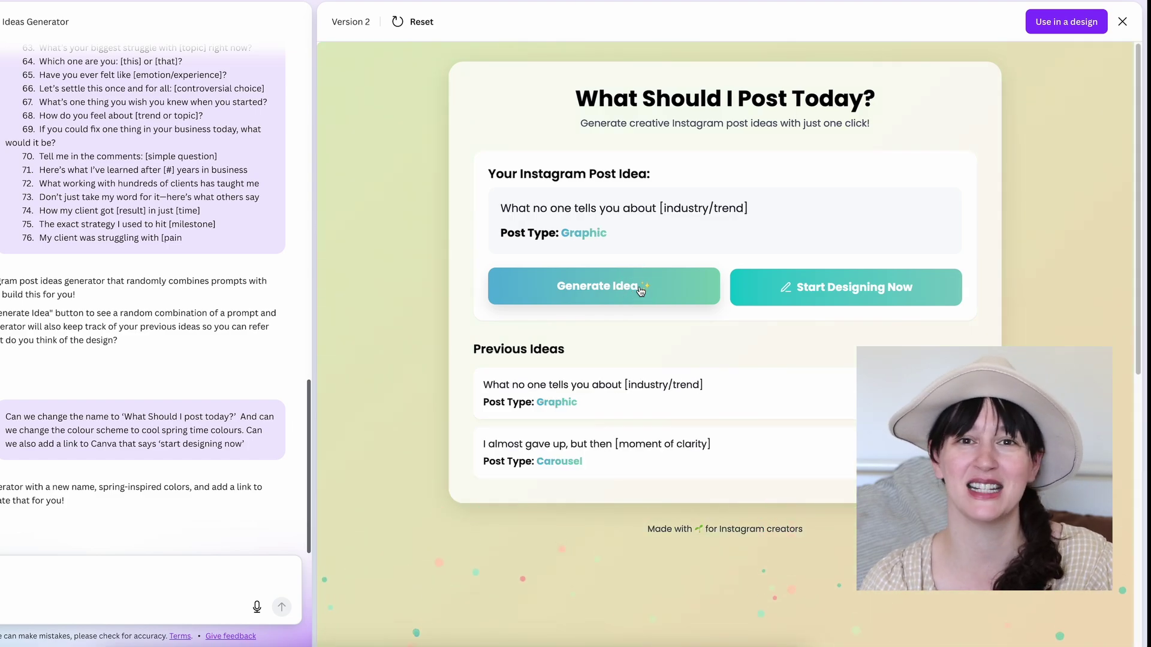
{"action": "left_click", "coordinate": [641, 292]}
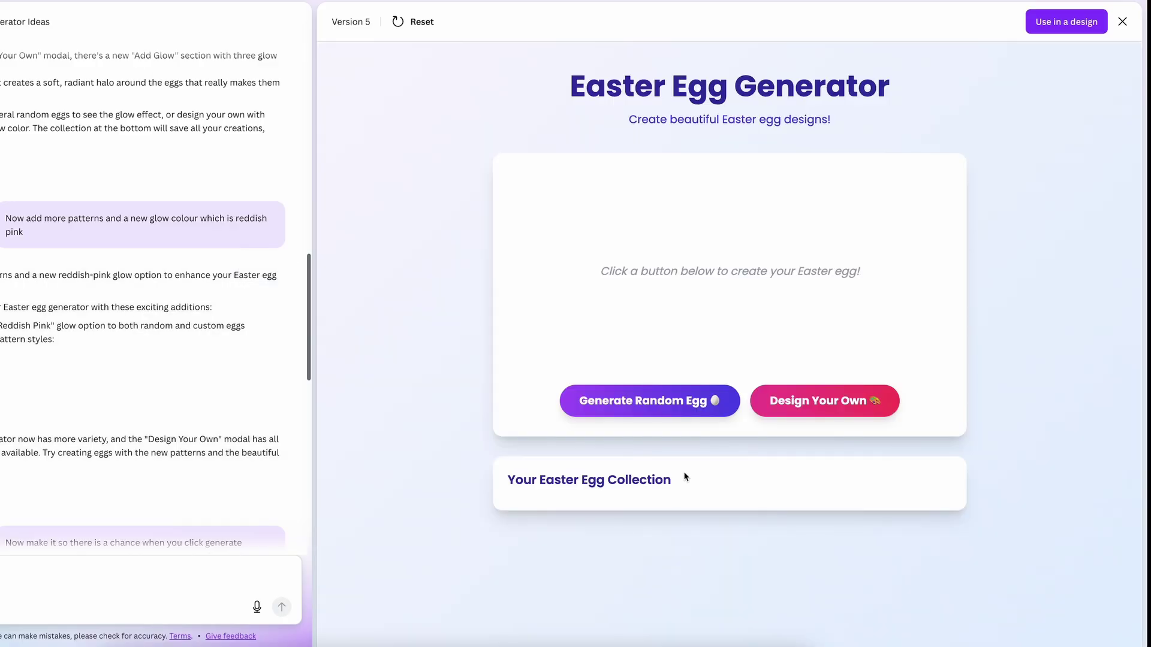
Generate a random Easter egg and start a custom egg with the dark red base colour #AA2732
{"action": "left_click", "coordinate": [650, 400]}
{"action": "left_click", "coordinate": [825, 400]}
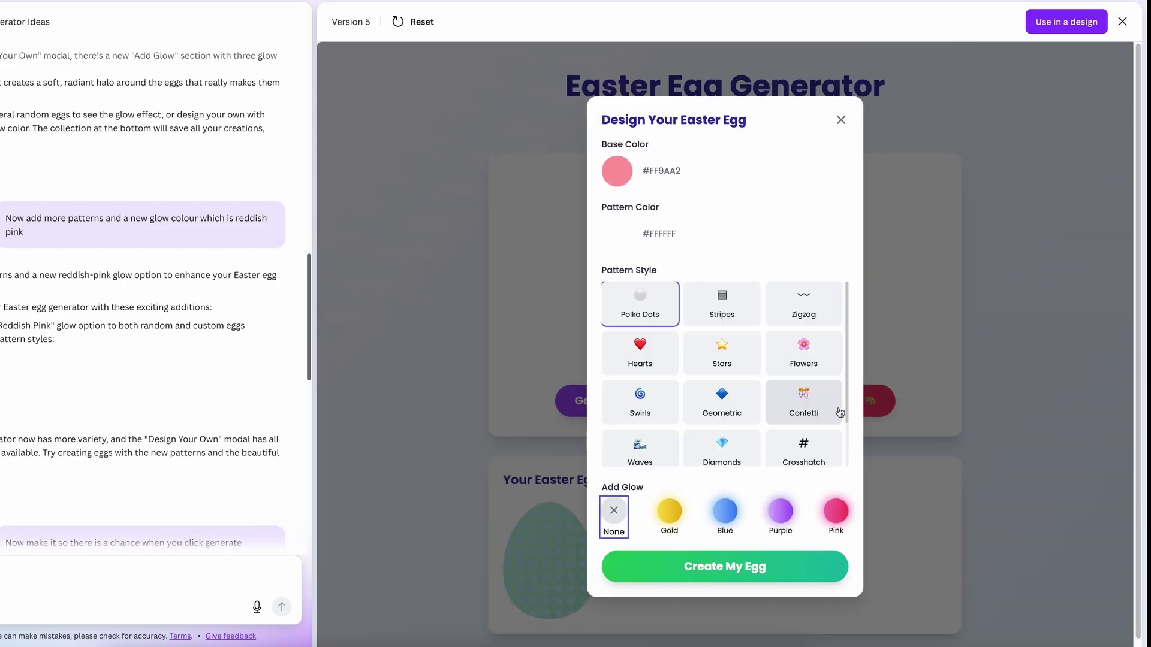
{"action": "left_click", "coordinate": [617, 171]}
{"action": "left_click", "coordinate": [710, 215]}
{"action": "left_click", "coordinate": [616, 234]}
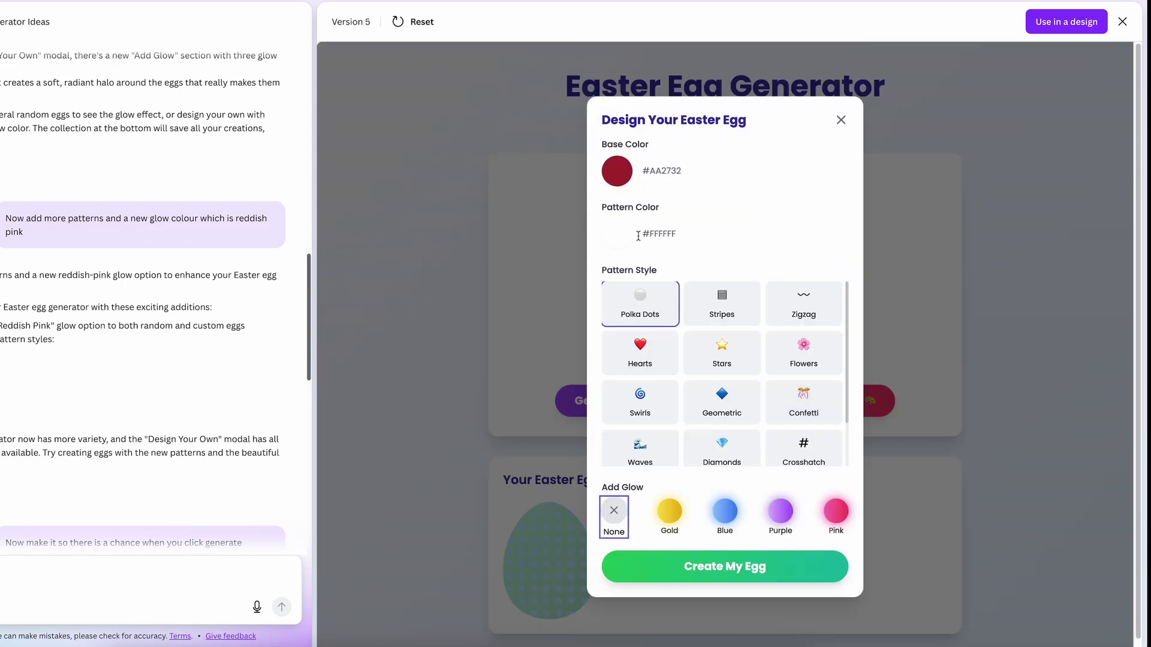
Give the custom egg a #51BDAB teal pattern colour, the Stars pattern and a Gold glow, and create it
{"action": "left_click", "coordinate": [617, 234]}
{"action": "left_click_drag", "start_coordinate": [680, 354], "coordinate": [695, 348]}
{"action": "left_click", "coordinate": [703, 260]}
{"action": "left_click", "coordinate": [722, 354]}
{"action": "left_click", "coordinate": [670, 511]}
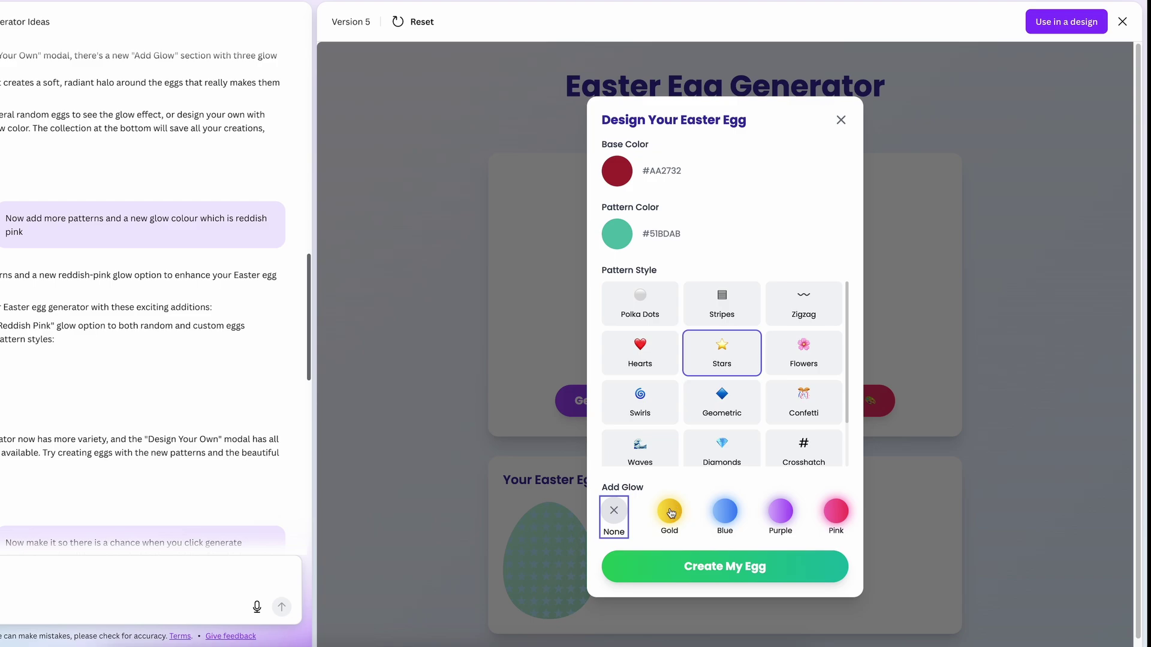
{"action": "left_click", "coordinate": [725, 566]}
{"action": "scroll", "coordinate": [759, 422], "scroll_direction": "down", "scroll_amount": 1}
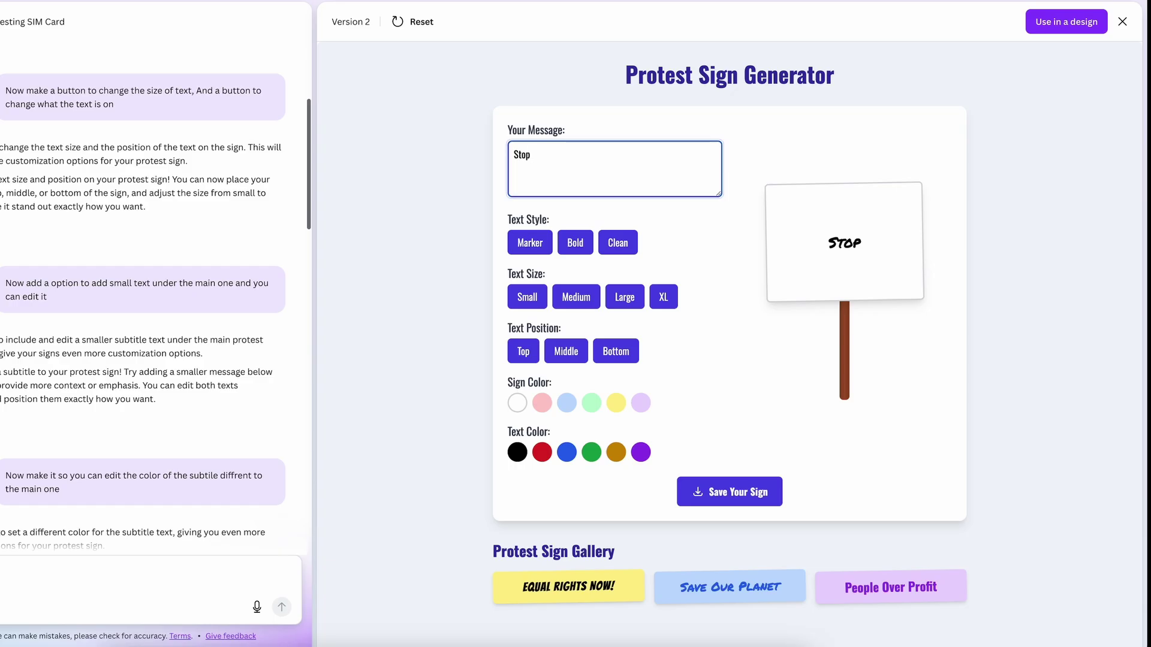
Complete the protest sign message as "Stop doing this" in Bold style and Large size on a yellow sign
{"action": "type", "text": "ng this"}
{"action": "left_click", "coordinate": [579, 246]}
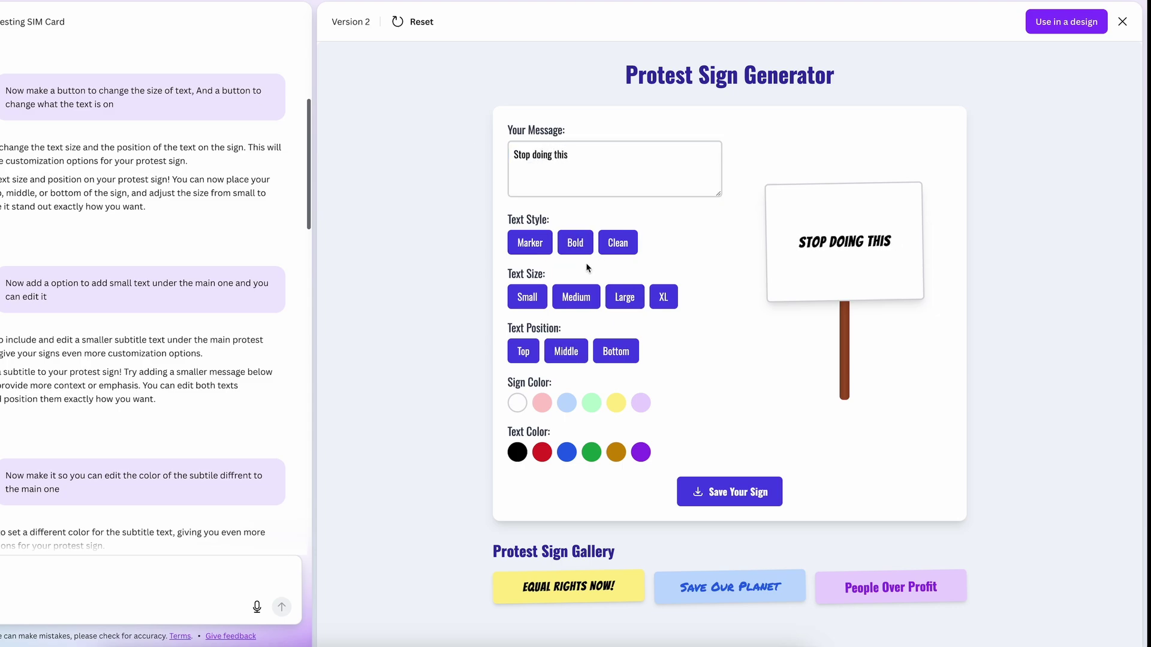
{"action": "left_click", "coordinate": [625, 298]}
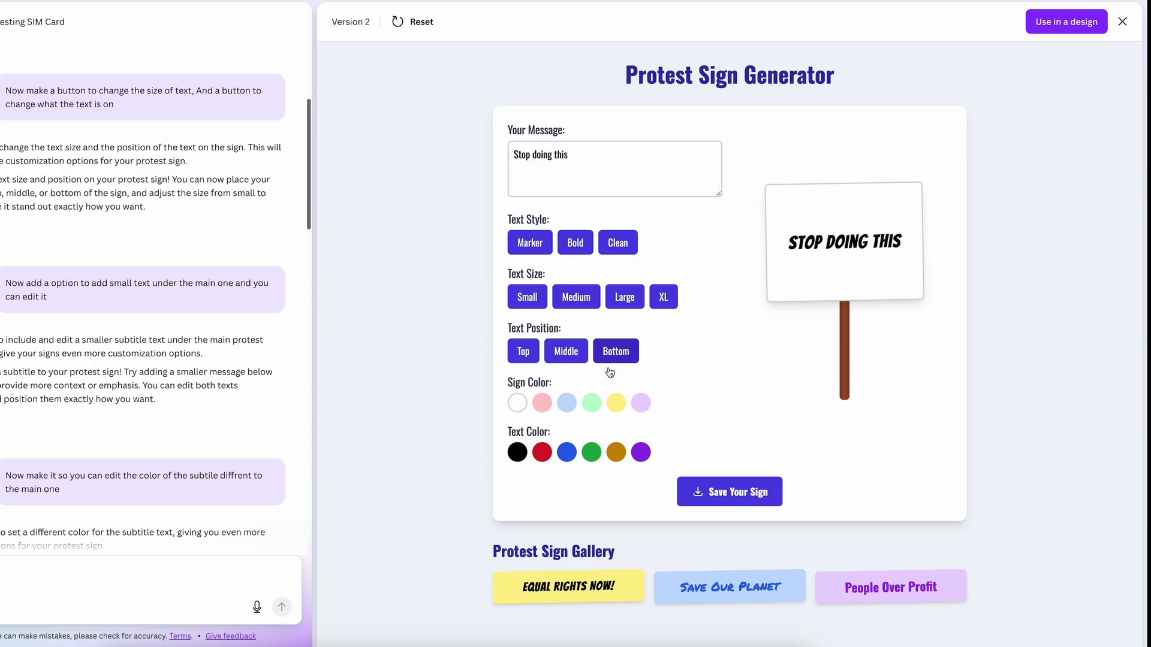
{"action": "left_click", "coordinate": [615, 402]}
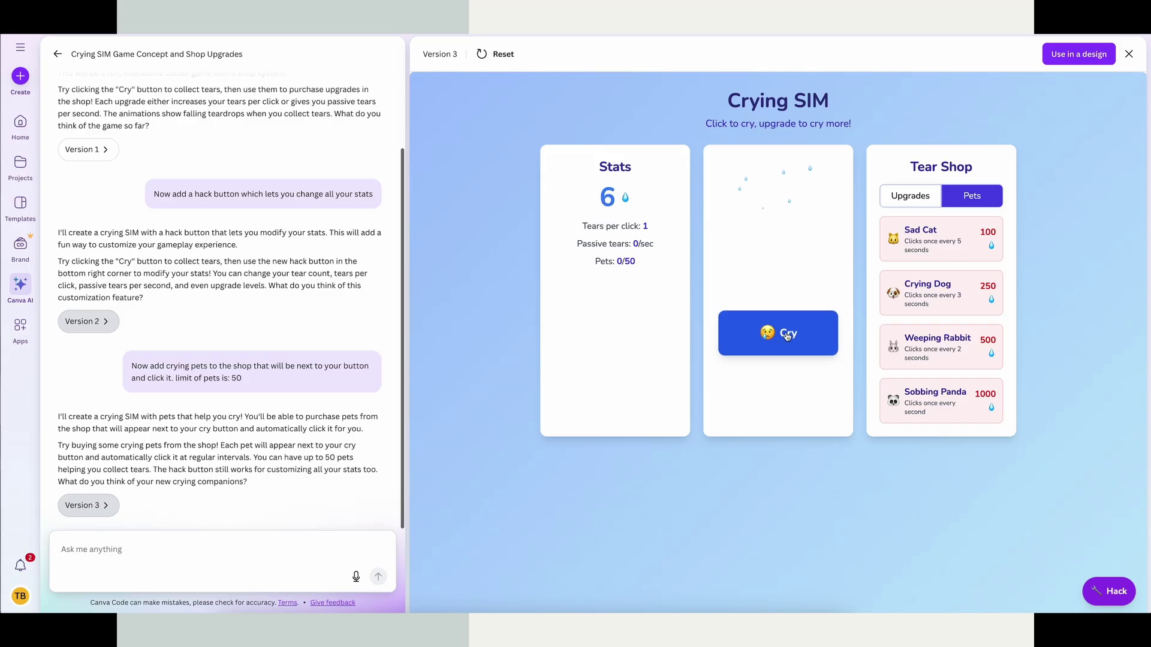
Collect more tears in Crying SIM by crying repeatedly
{"action": "left_click", "coordinate": [787, 336]}
{"action": "left_click", "coordinate": [788, 336]}
{"action": "left_click", "coordinate": [788, 336]}
{"action": "left_click", "coordinate": [789, 336]}
{"action": "left_click", "coordinate": [789, 335]}
Raise the tears amount with the stats hack, buy the Sad Cat pet and cry again
{"action": "left_click", "coordinate": [1101, 589]}
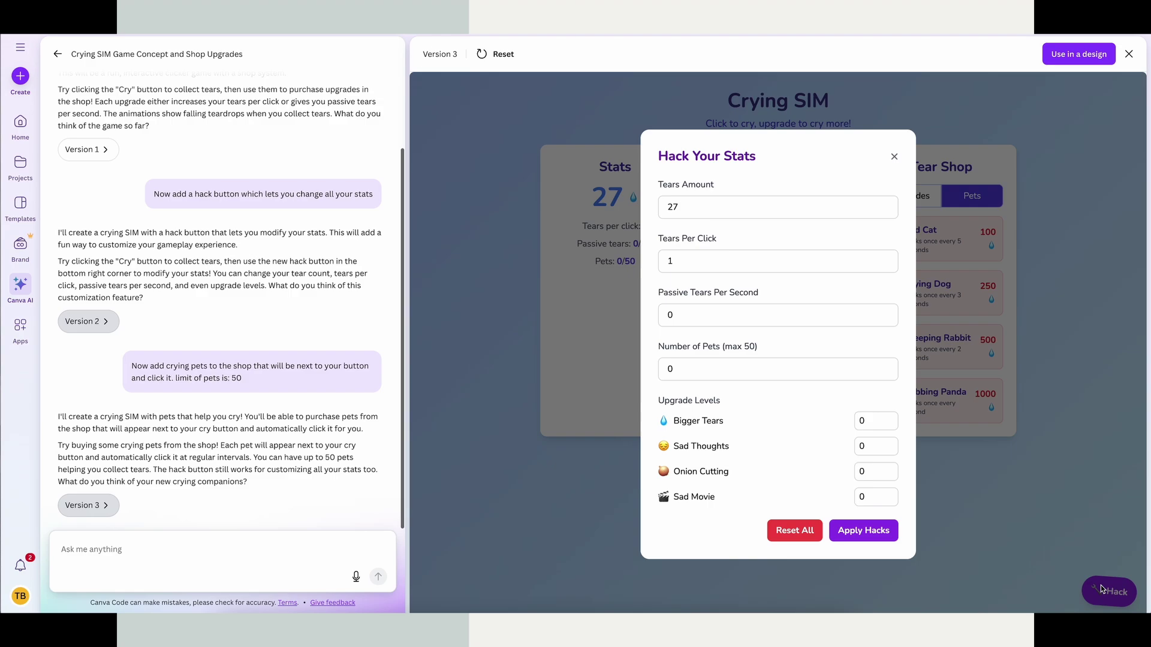
{"action": "left_click", "coordinate": [775, 200]}
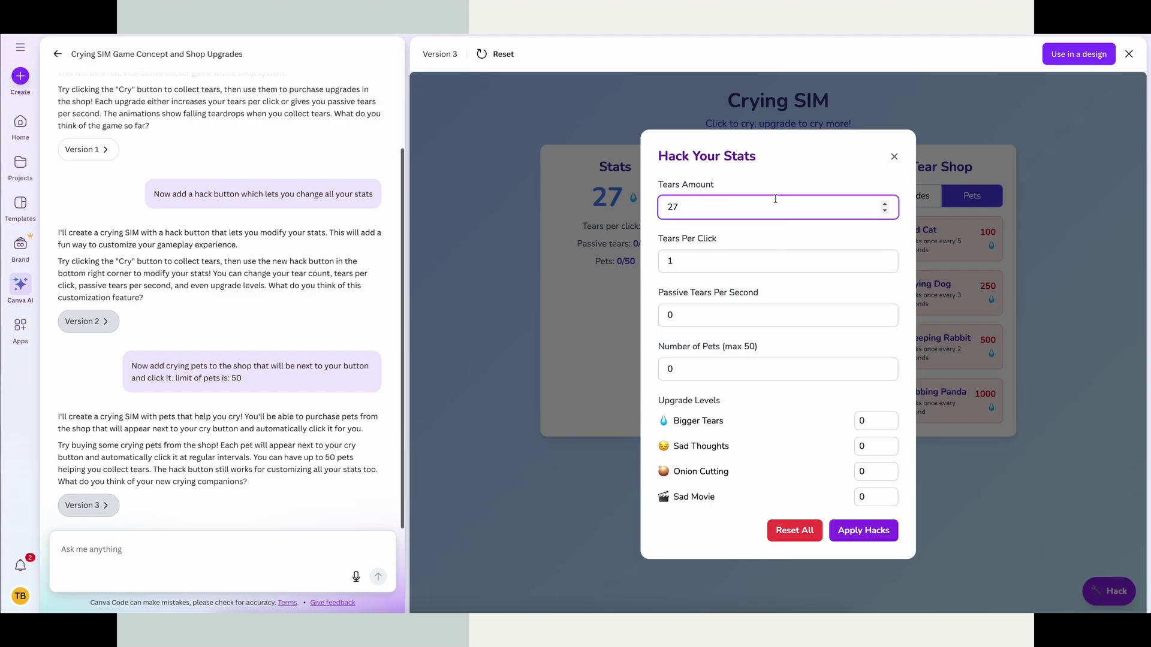
{"action": "left_click", "coordinate": [853, 535]}
{"action": "left_click", "coordinate": [938, 248]}
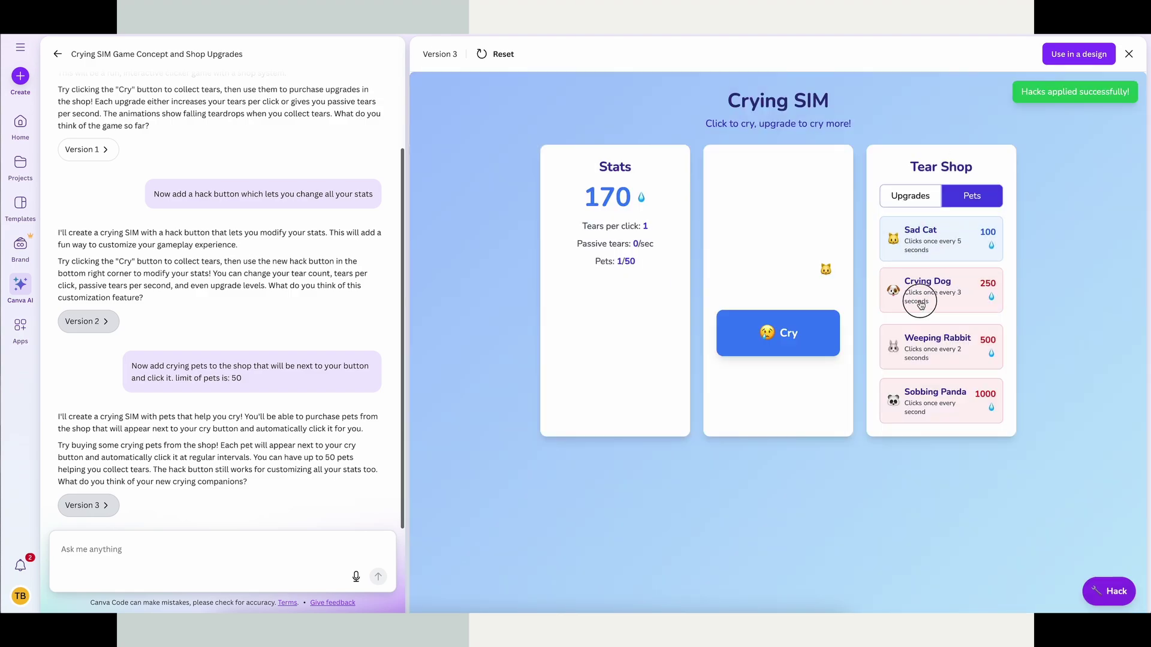
{"action": "double_click", "coordinate": [929, 240]}
{"action": "left_click", "coordinate": [778, 333]}
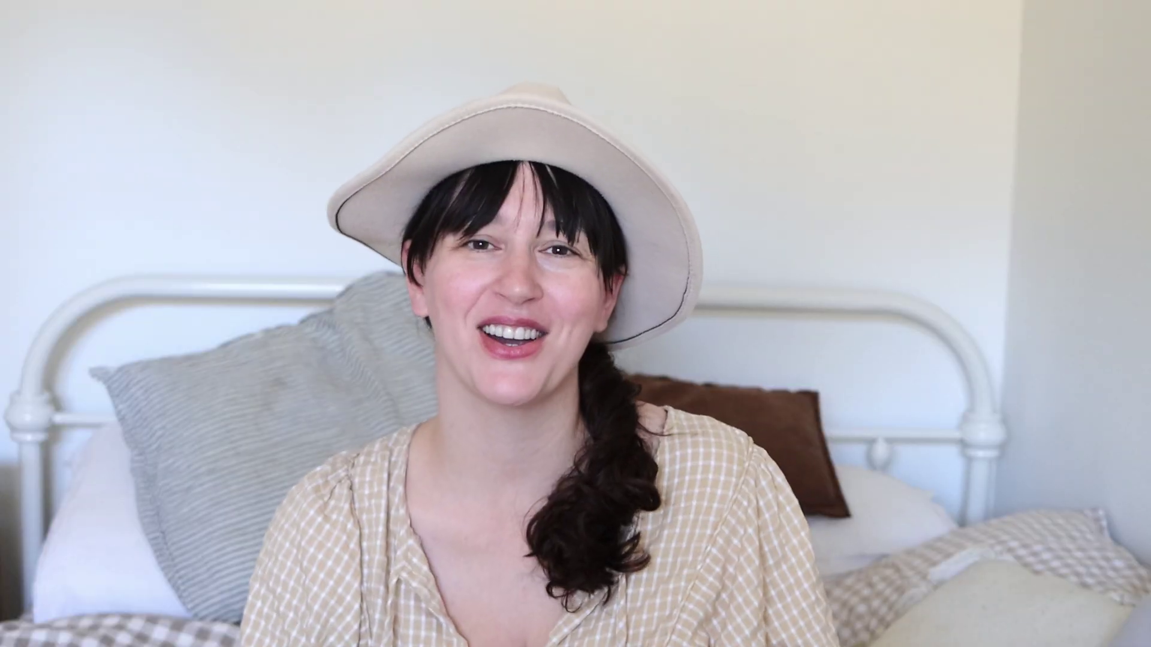